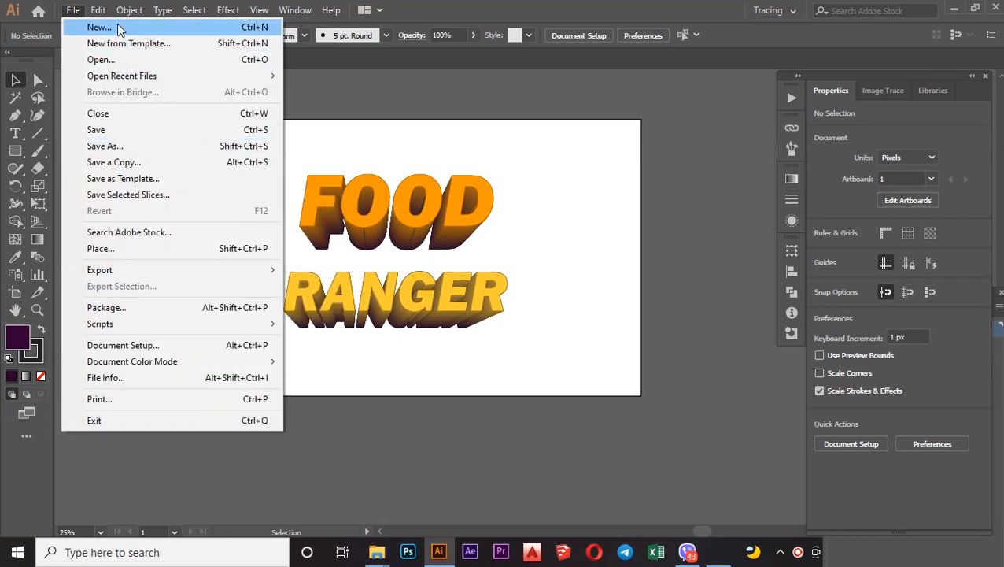
- Create a new landscape document of 1920 x 1080 px with one artboard
click(119, 26)
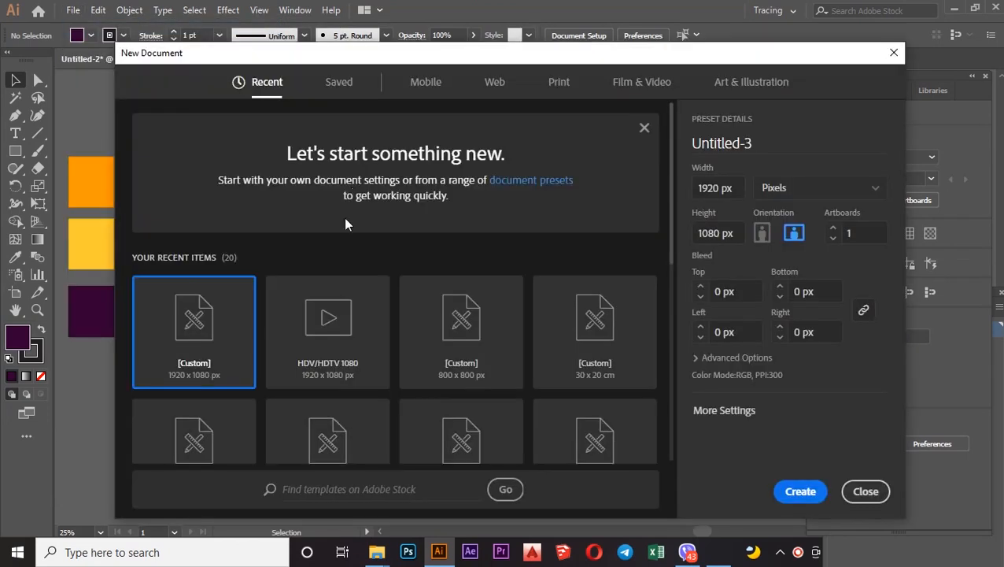
click(782, 490)
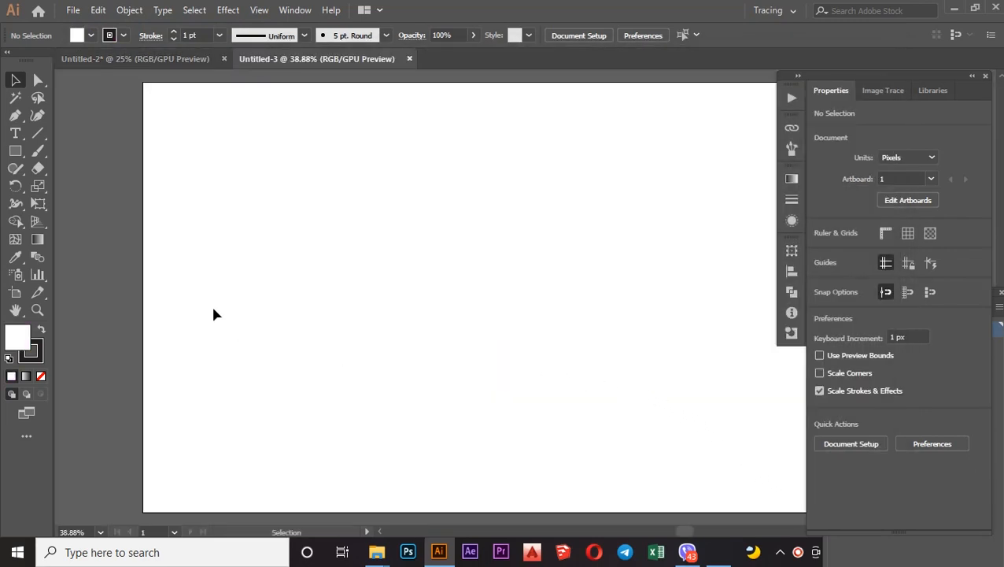
alt+scroll(212, 314, down, 2)
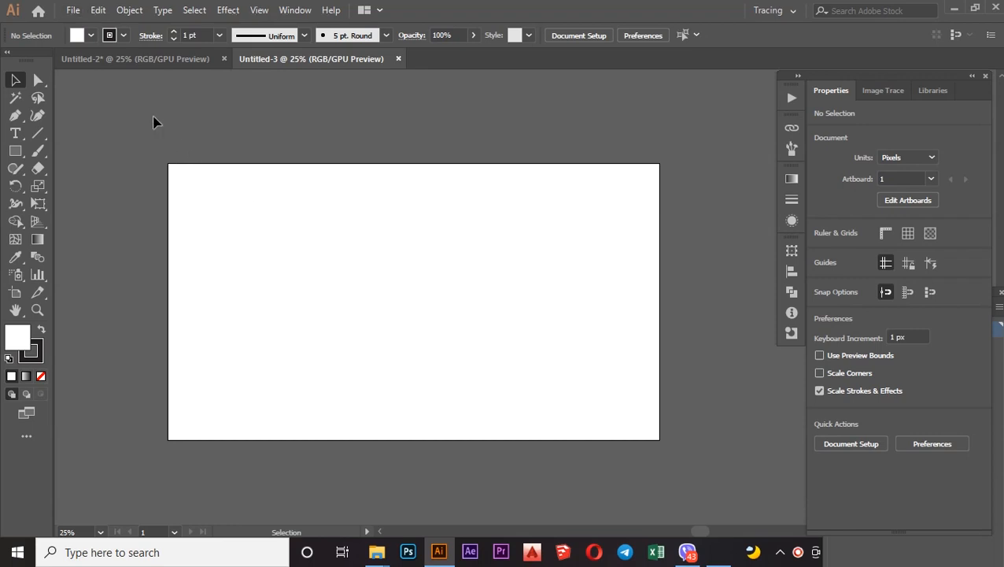
- Copy the orange, yellow and dark purple colour squares from Untitled-2 into Untitled-3, placing them in a column beside the artboard
click(172, 57)
drag(85, 326, 86, 345)
drag(91, 182, 302, 62)
drag(131, 257, 107, 219)
click(244, 142)
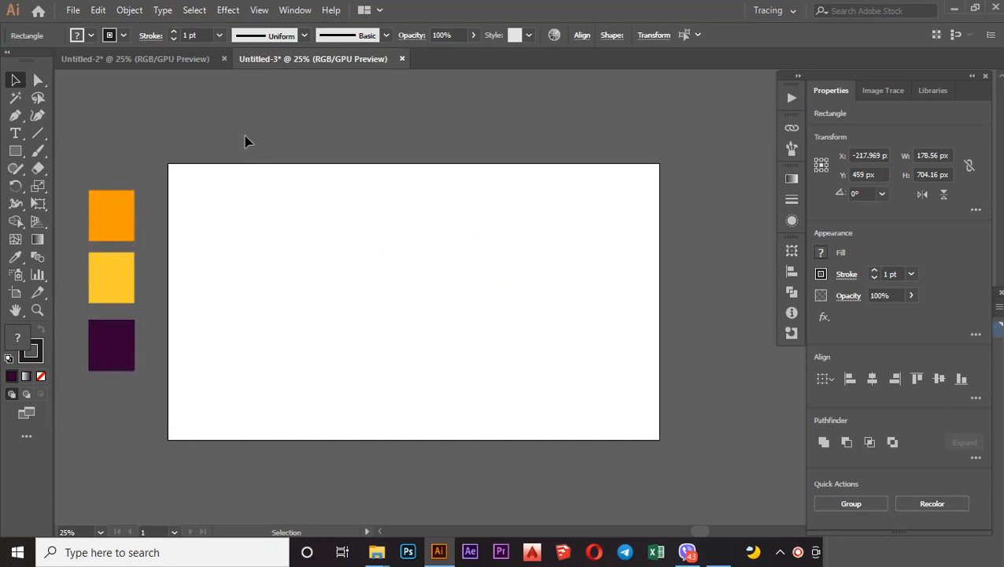
- Add the text FOOD at 72 pt on the artboard
click(15, 133)
click(278, 292)
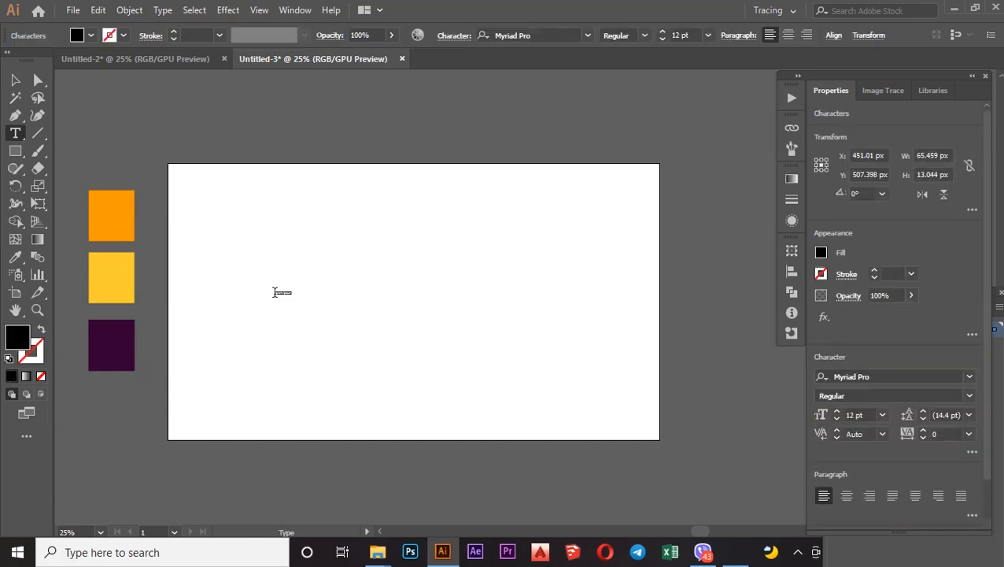
click(708, 35)
click(729, 296)
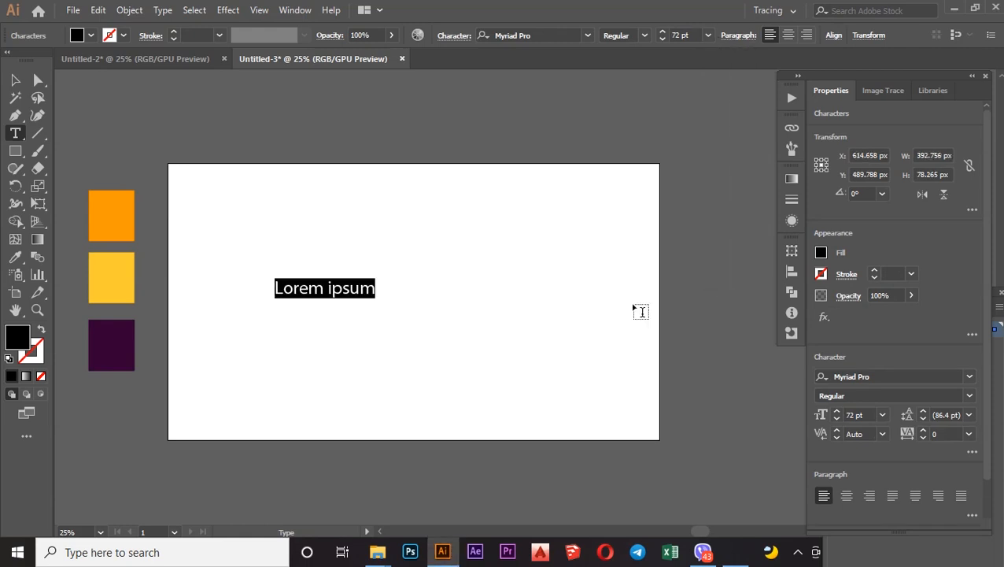
text(FOOD)
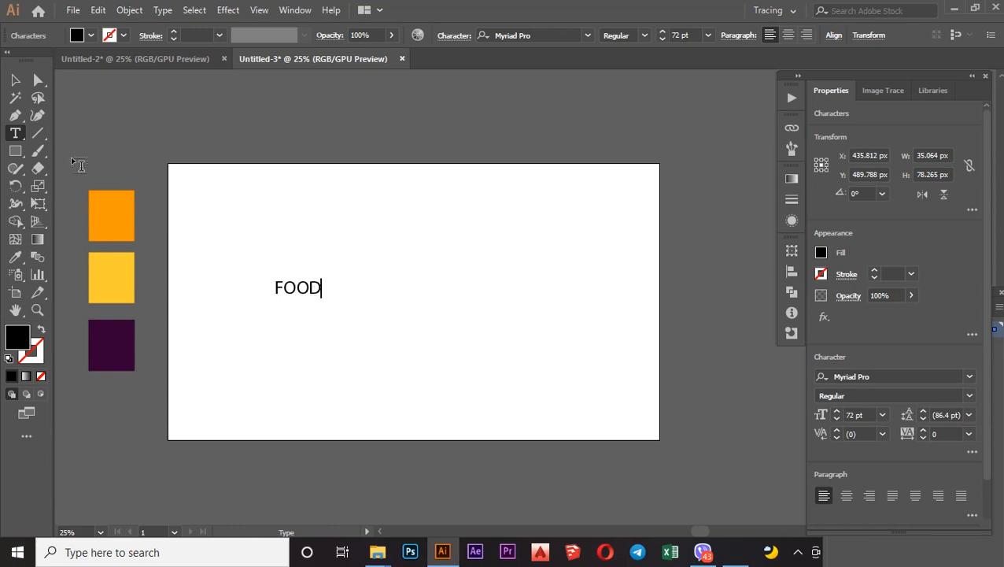
click(15, 80)
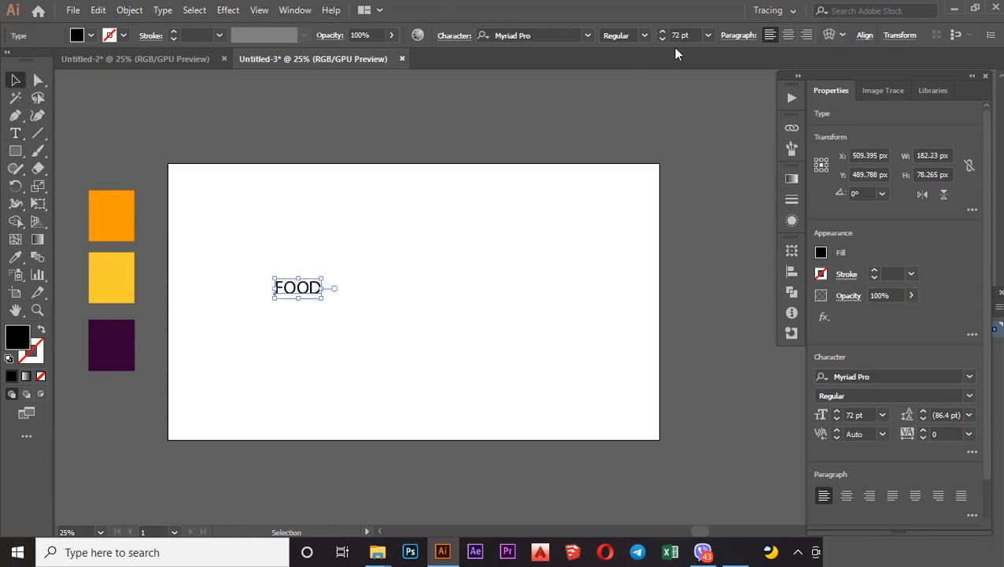
- Set the FOOD text in Franklin Gothic Heavy and enlarge it proportionally to about 287 pt
click(588, 36)
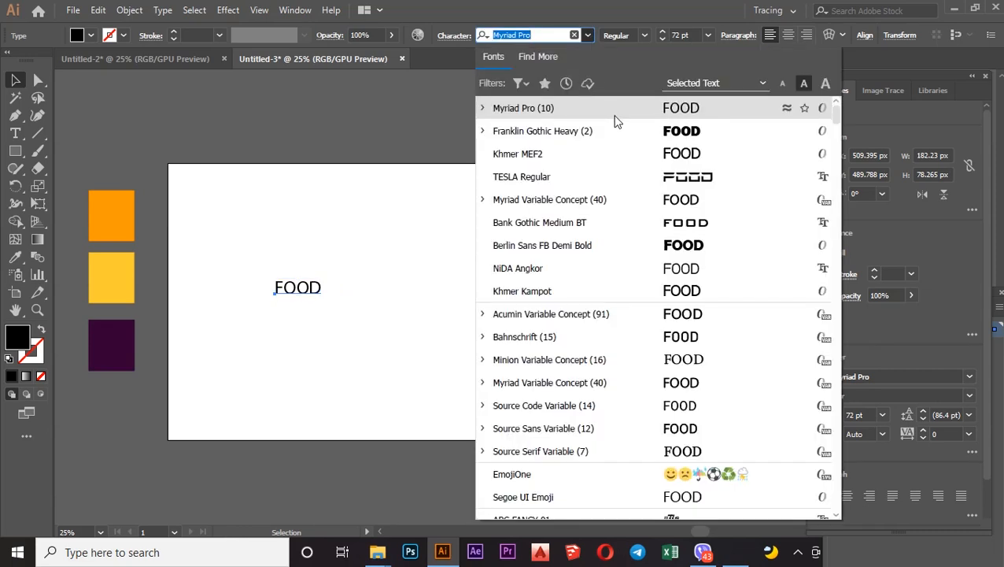
click(619, 137)
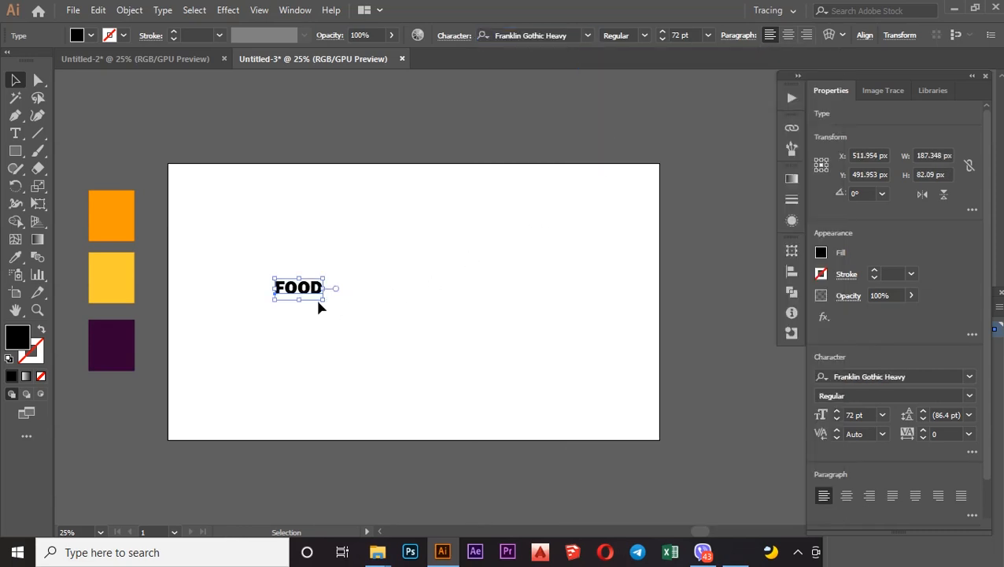
drag(325, 301, 395, 353)
- Duplicate FOOD to the right of the original and scale the copy down proportionally to about 205 pt
drag(306, 290, 540, 268)
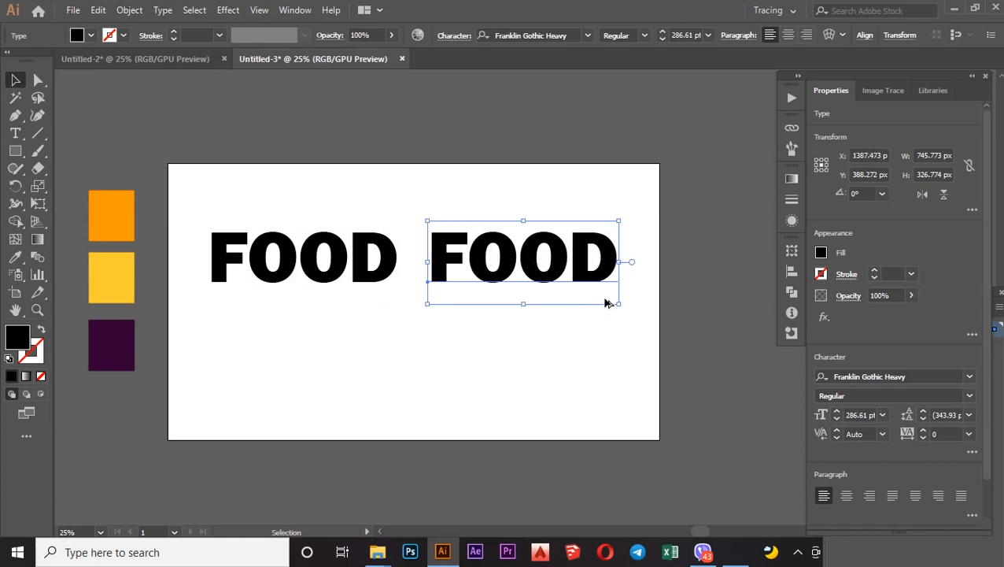
drag(618, 304, 600, 292)
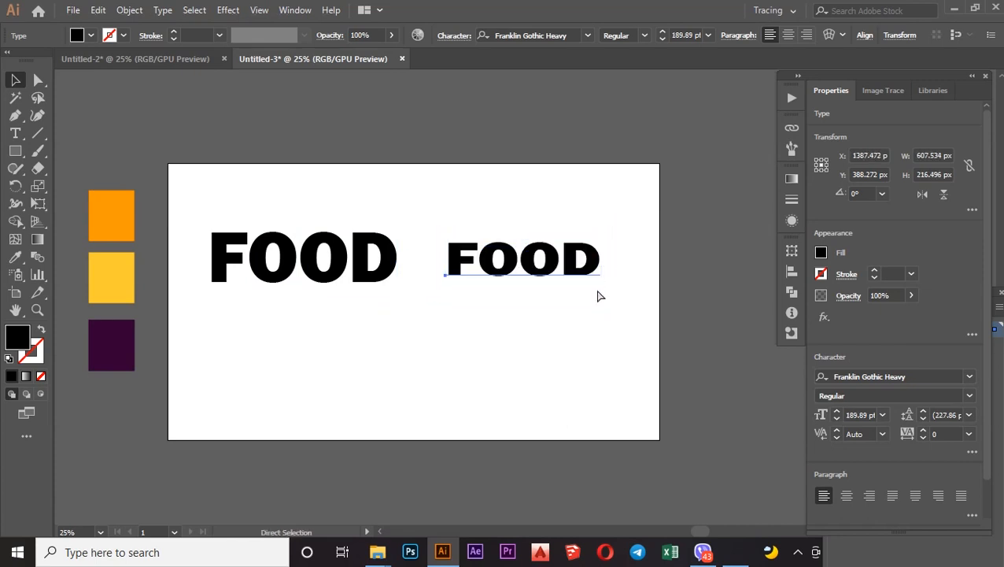
key(ctrl+z)
drag(620, 304, 601, 287)
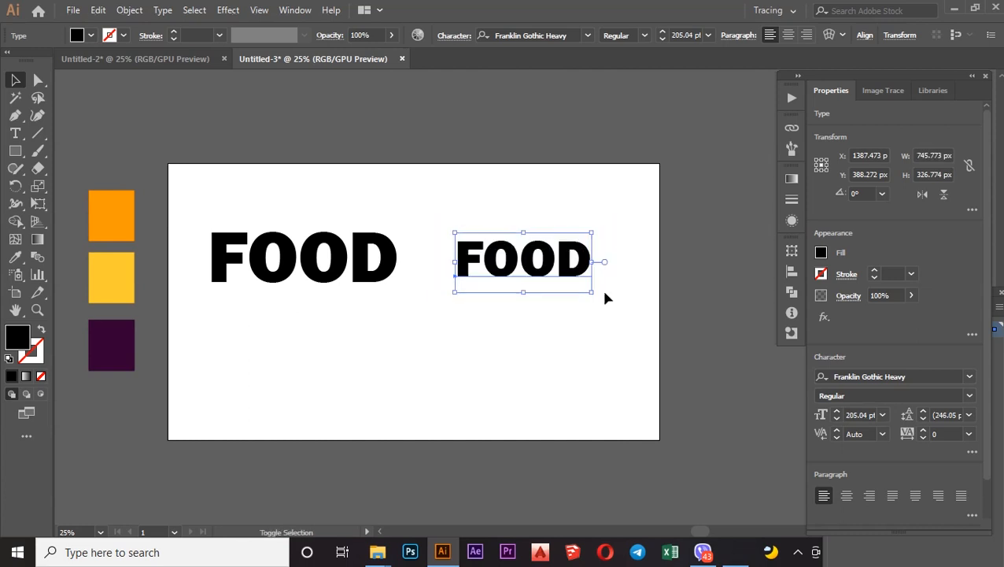
- Align the large and small FOOD texts by their vertical centres
drag(569, 203, 307, 280)
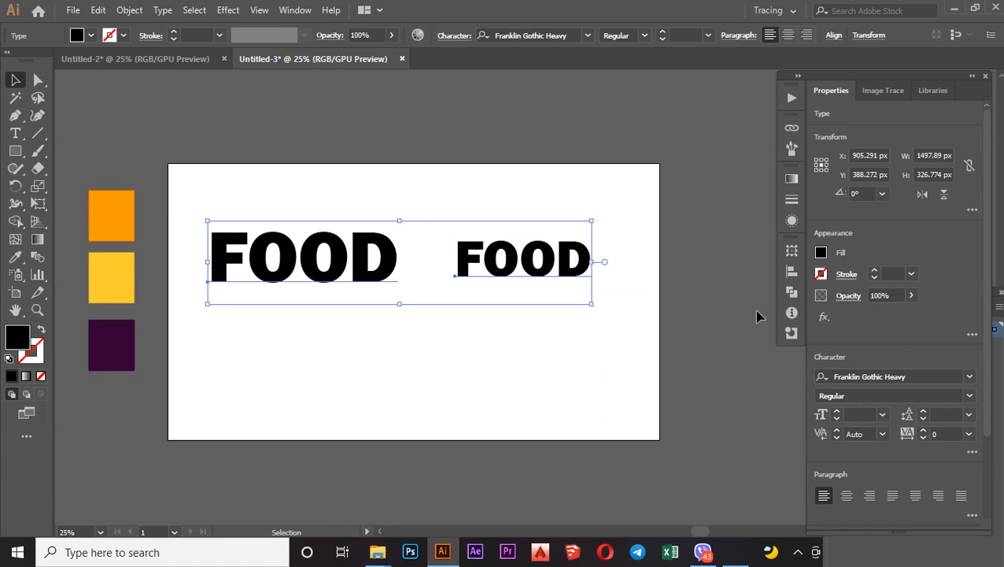
scroll(907, 256, down, 3)
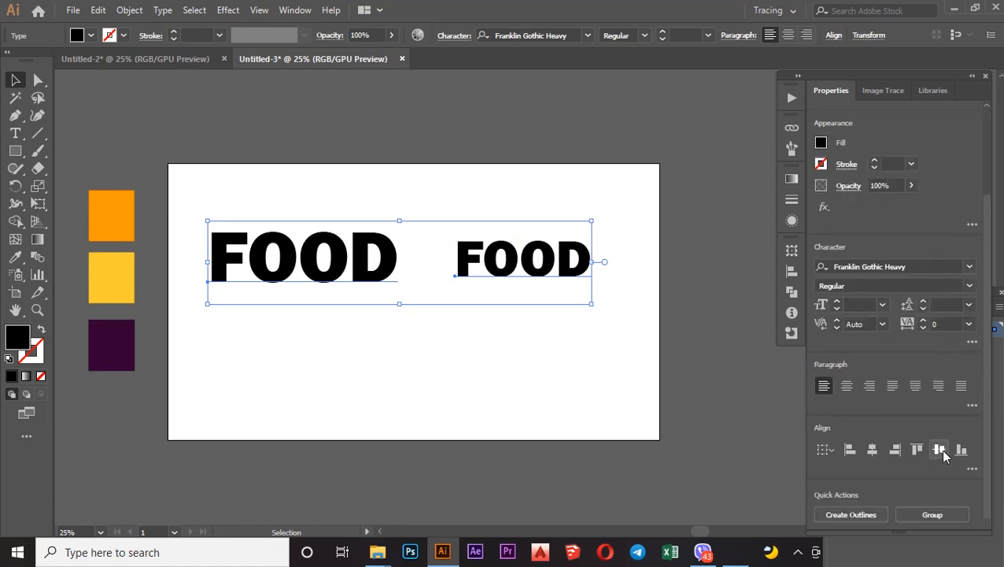
click(432, 336)
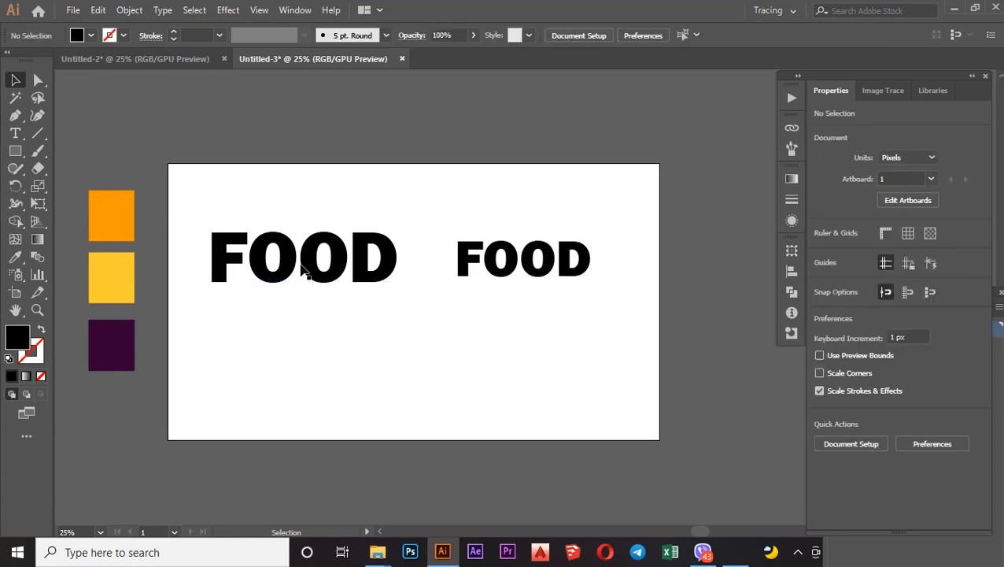
- Duplicate the large FOOD text below the original and replace the copy's wording with RANGER
drag(308, 271, 315, 350)
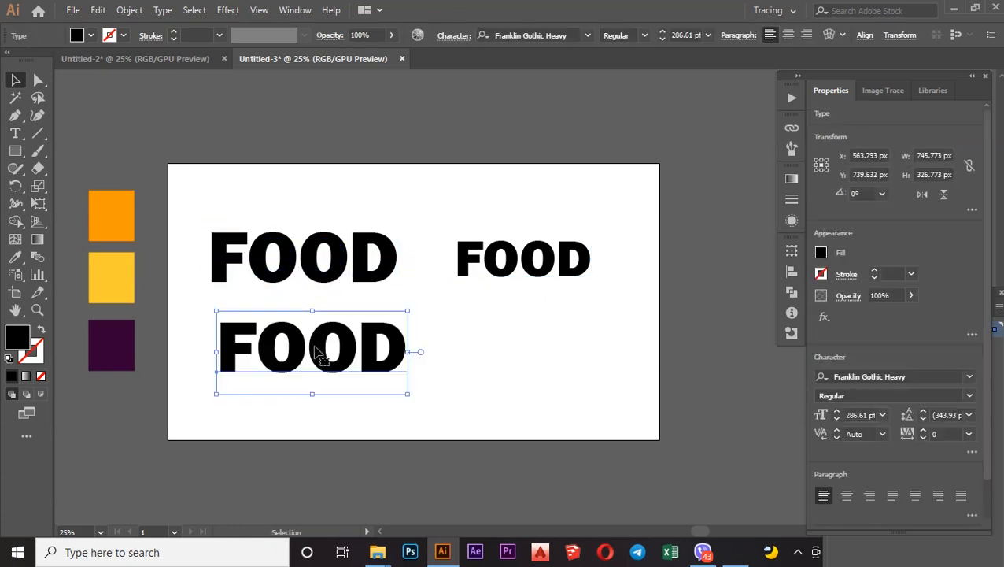
double_click(315, 351)
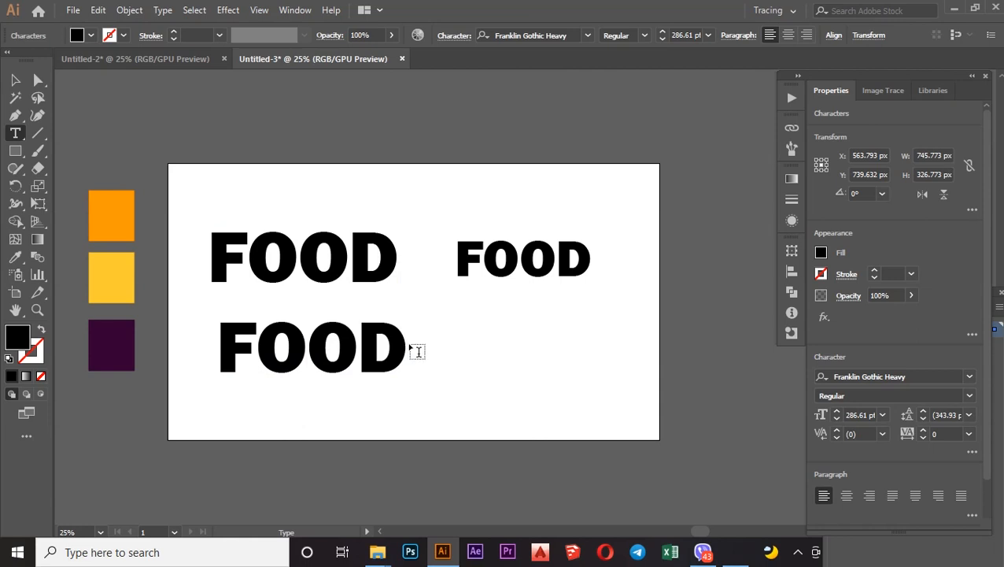
key(BackSpace)
key(BackSpace)
key(BackSpace)
key(BackSpace)
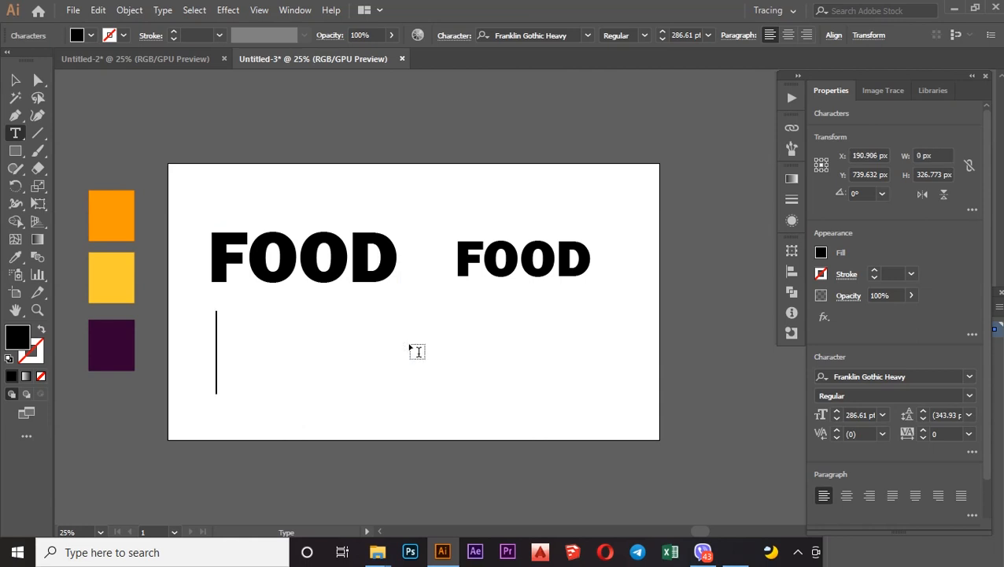
text(RANG)
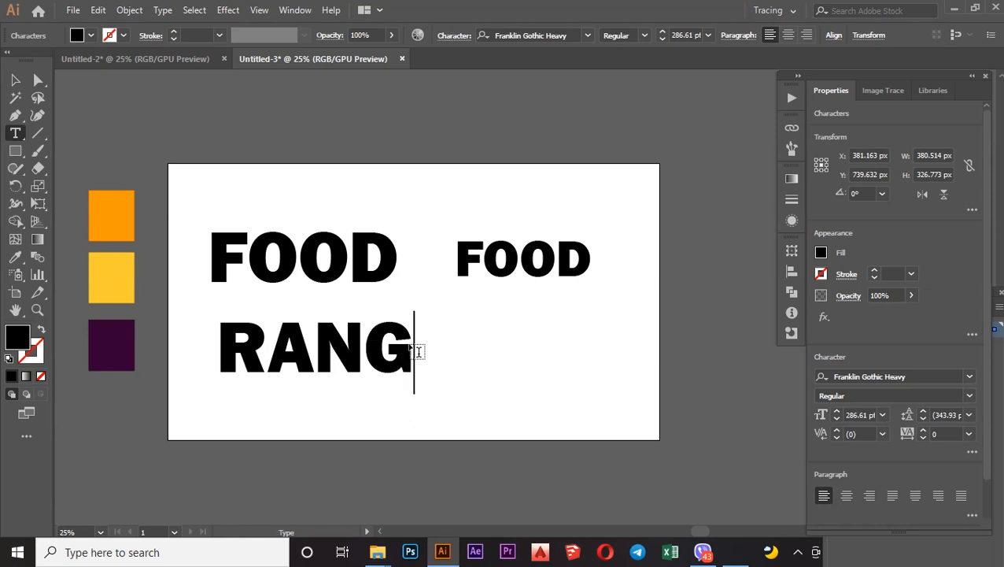
text(ER)
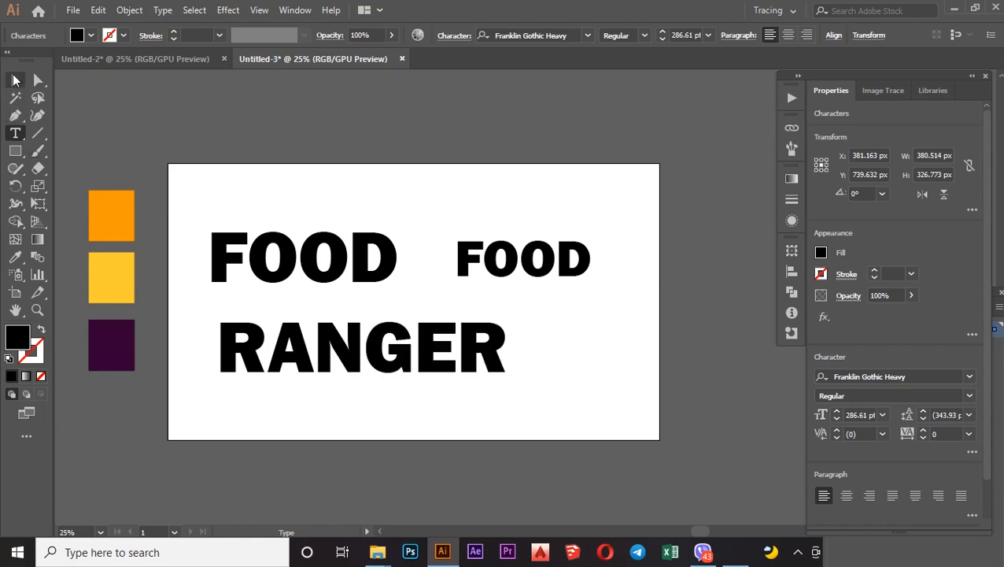
key(Escape)
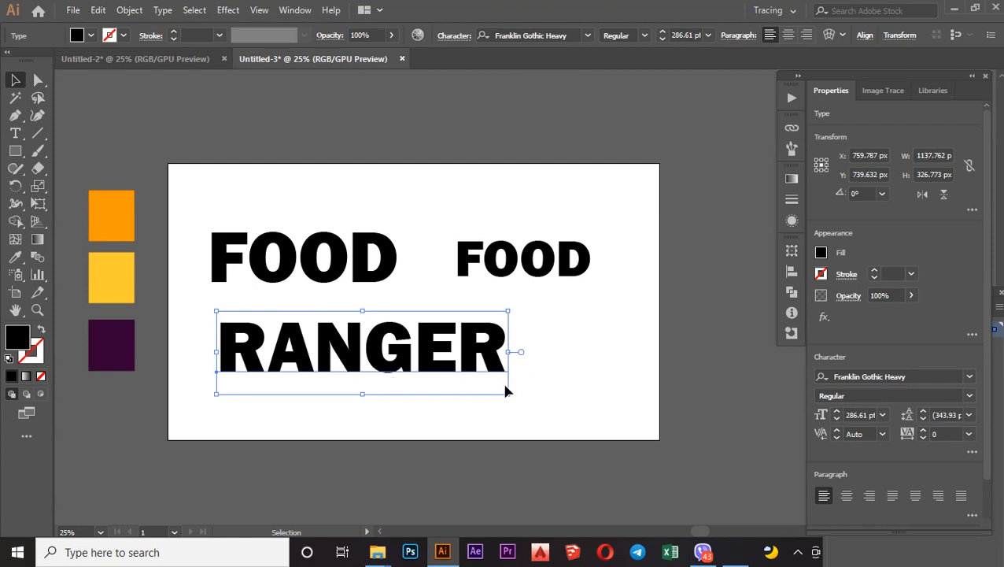
- Scale RANGER to about 235 pt beneath the large FOOD and place a copy of about 176 pt beneath the small FOOD
drag(508, 393, 484, 386)
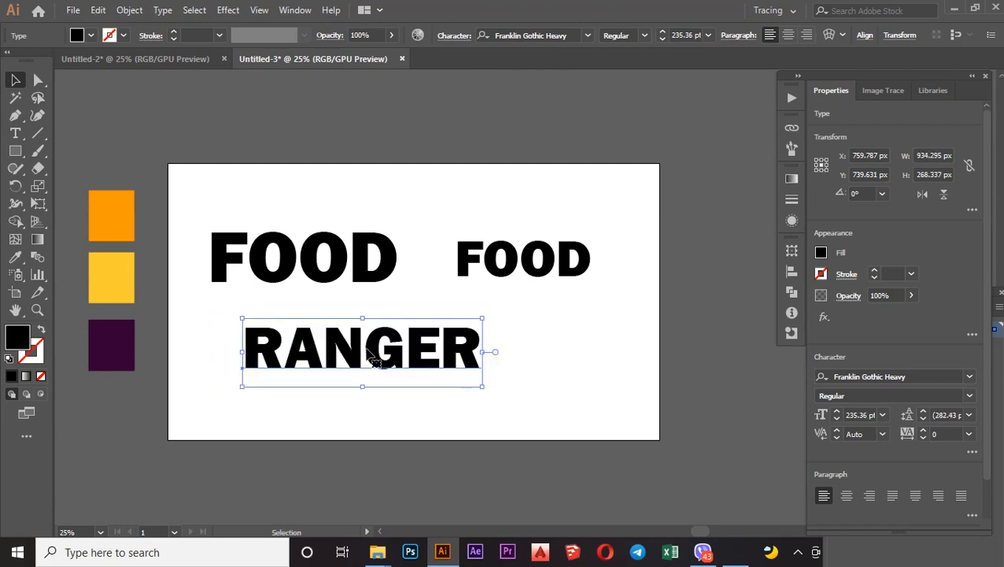
drag(367, 355, 286, 363)
click(493, 370)
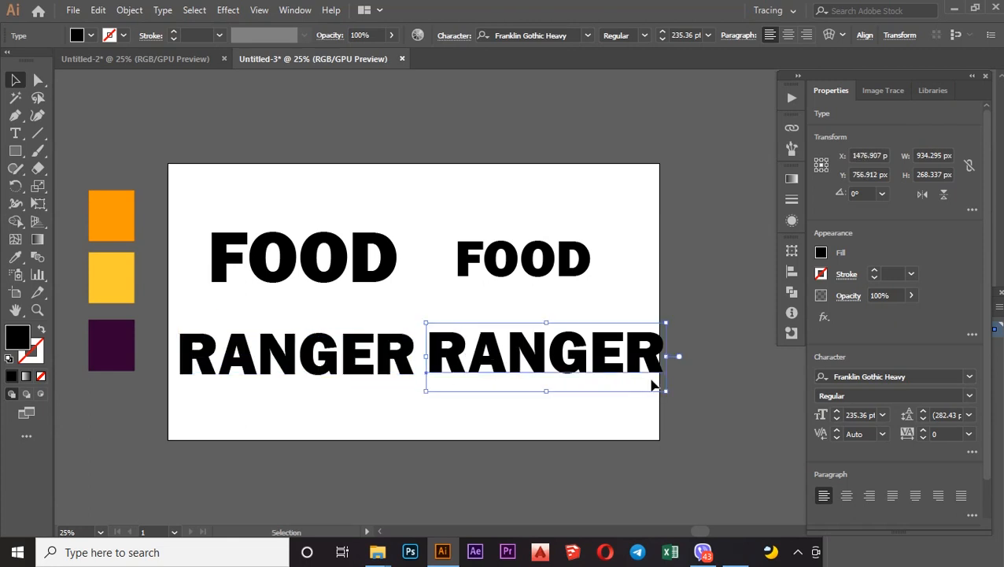
drag(666, 394, 638, 386)
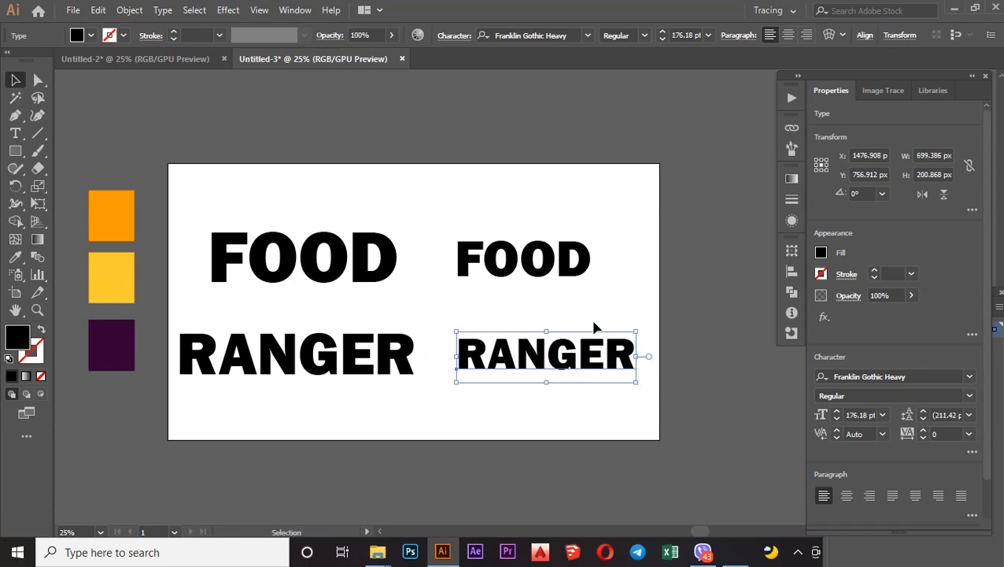
- Align the large and small RANGER texts by their vertical centres
drag(595, 325, 246, 374)
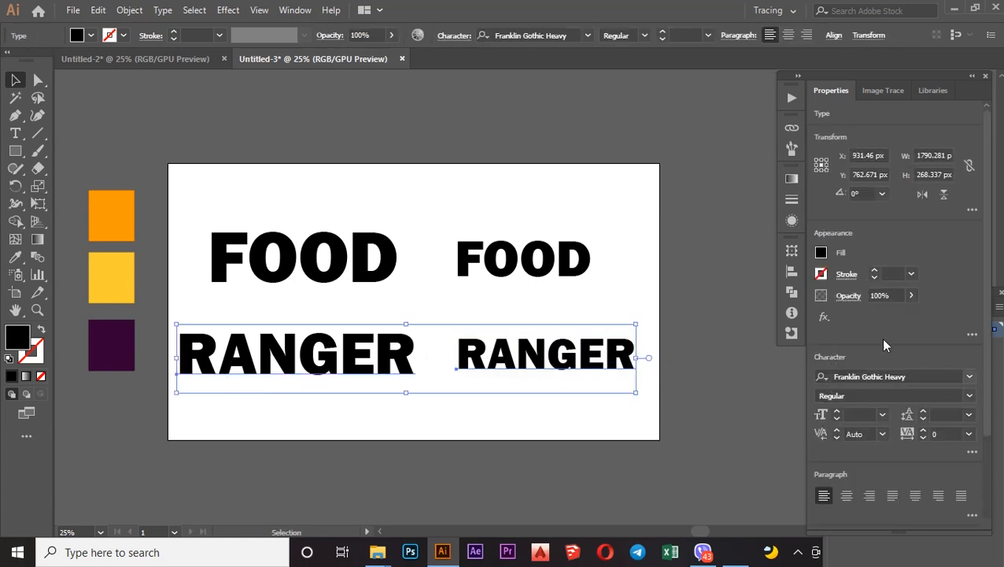
scroll(966, 334, down, 3)
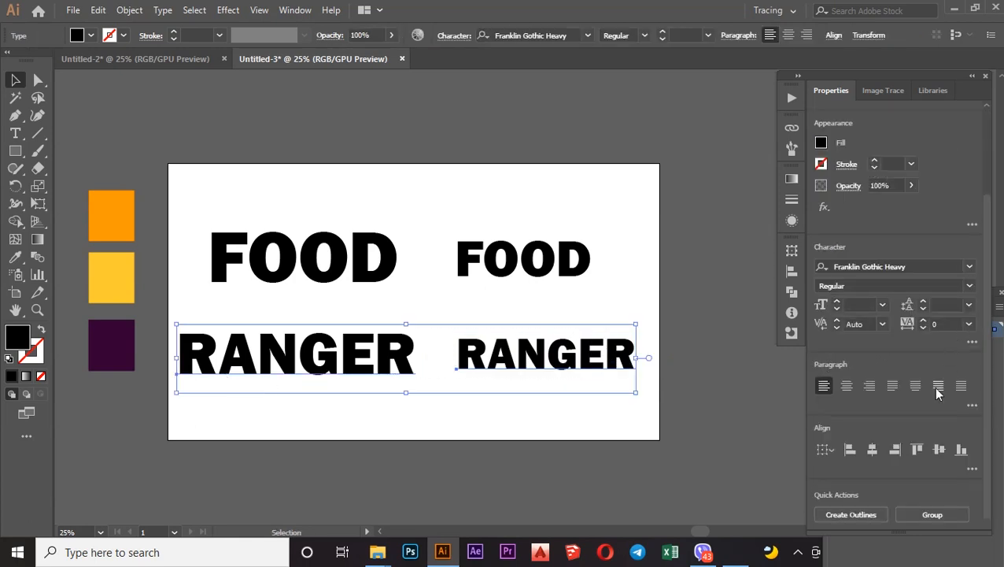
click(939, 449)
click(518, 307)
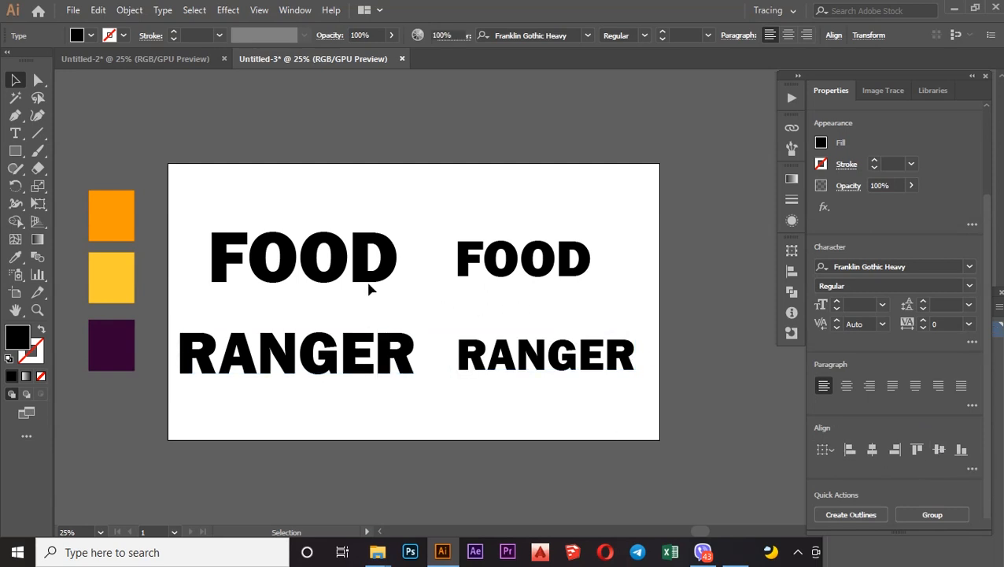
drag(274, 207, 569, 263)
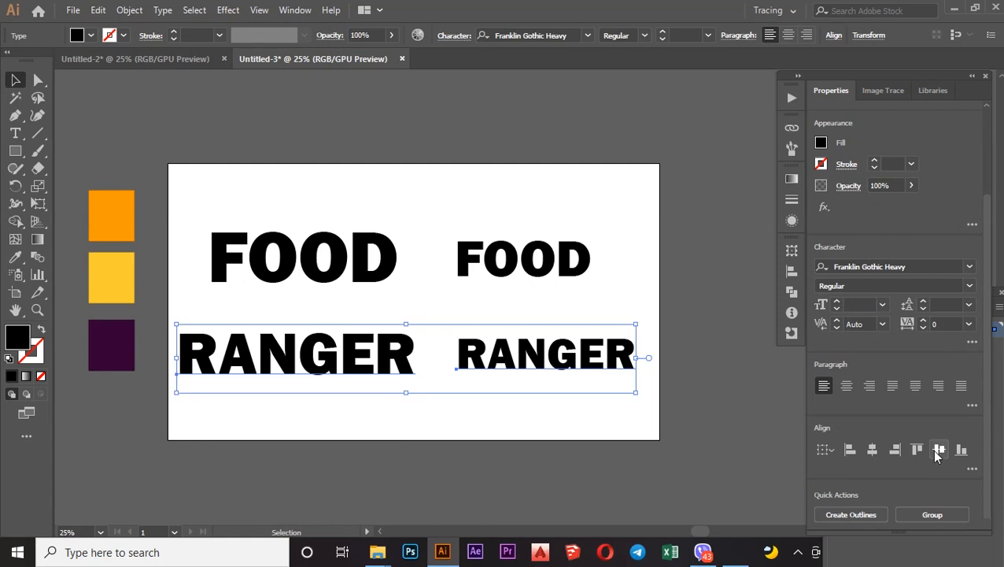
click(938, 451)
click(397, 209)
- Apply the orange square's fill and stroke to the large FOOD text with the Eyedropper
click(321, 256)
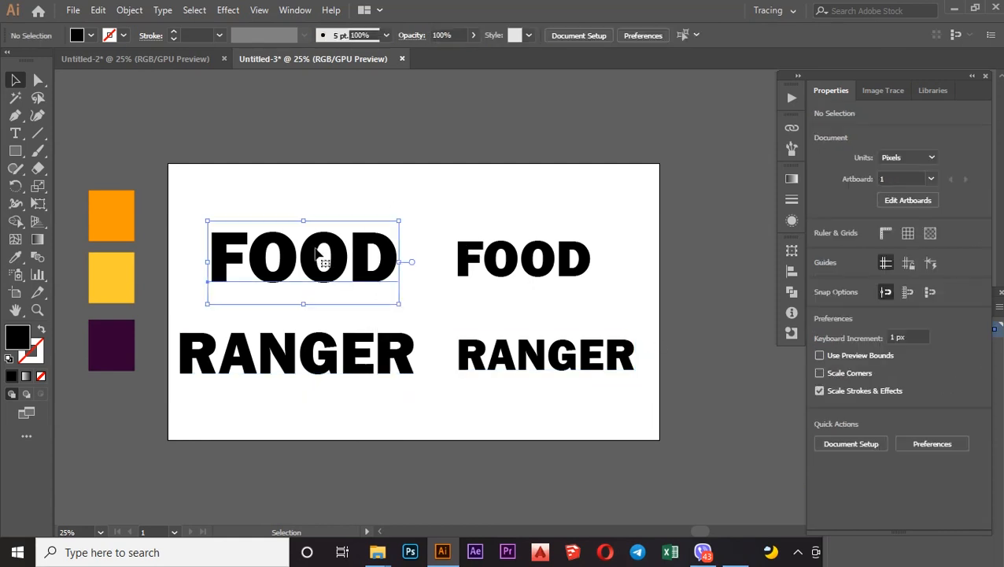
click(16, 259)
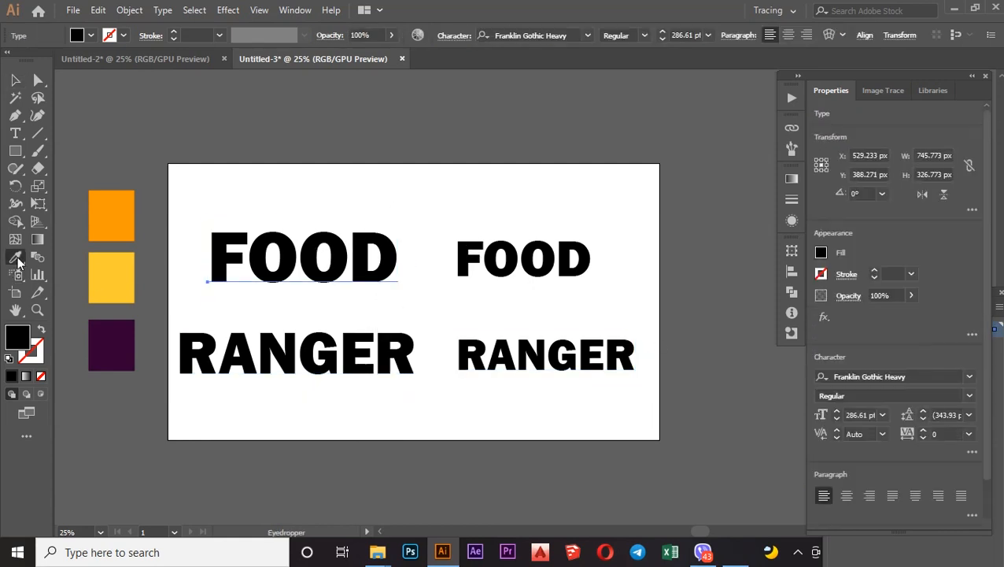
click(108, 220)
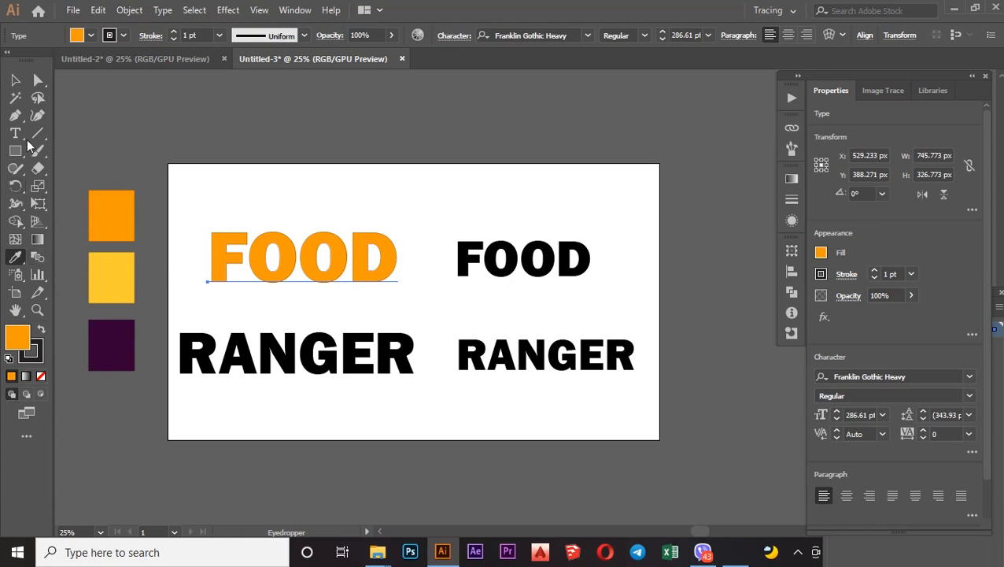
- Apply the dark purple square's fill and stroke to the small FOOD text with the Eyedropper
click(19, 79)
click(489, 253)
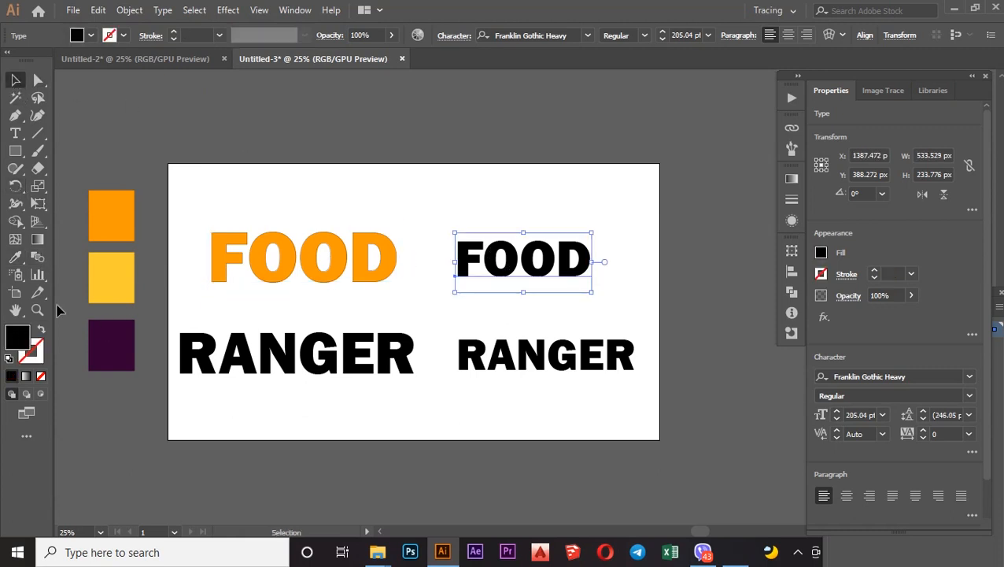
click(15, 259)
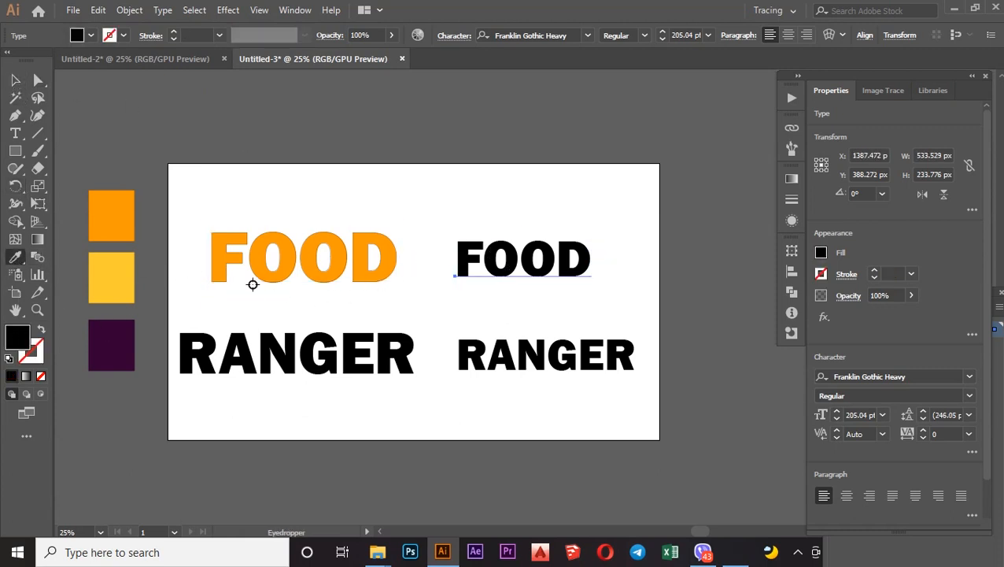
click(110, 346)
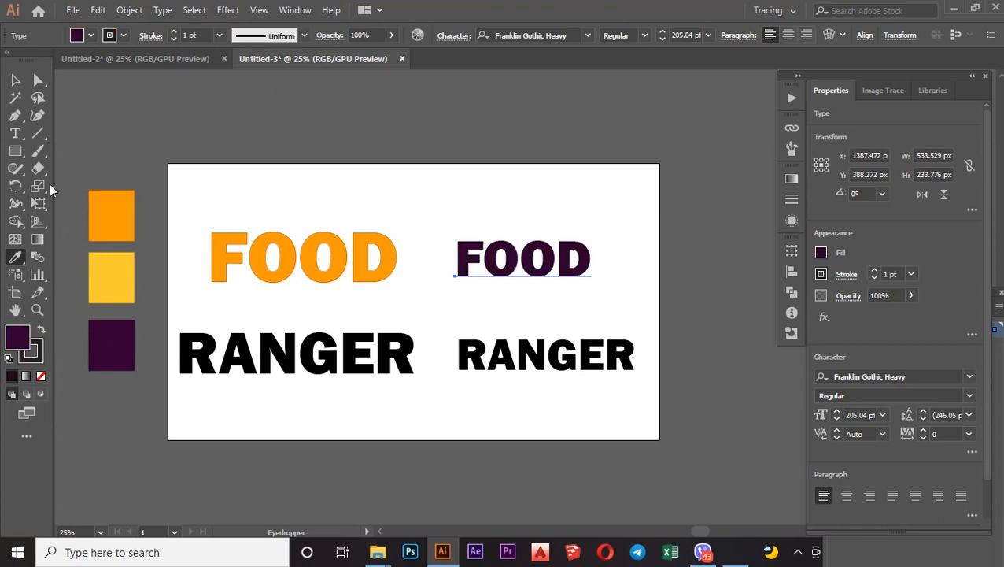
- Apply the yellow square's fill and stroke to the large RANGER text with the Eyedropper
click(15, 81)
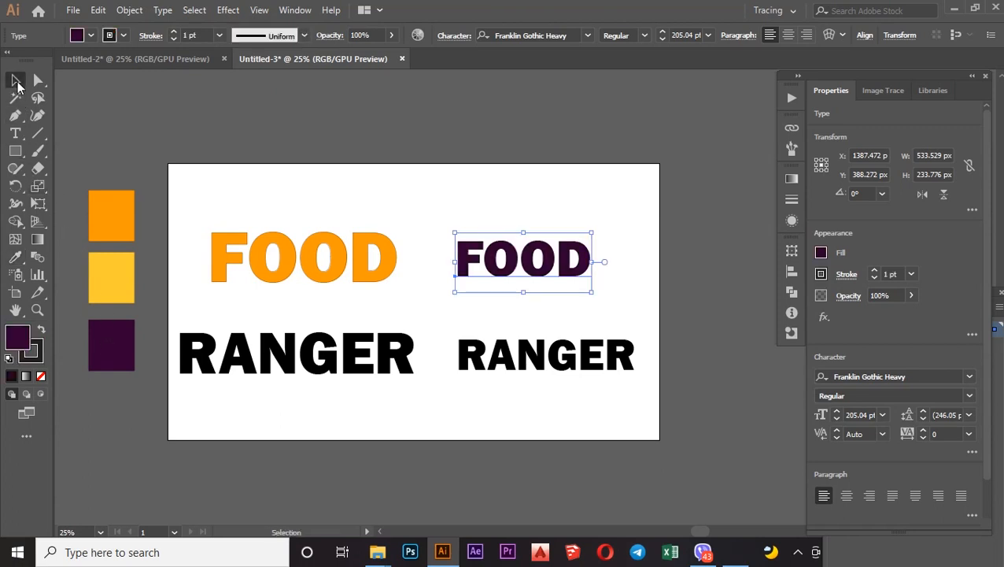
click(234, 364)
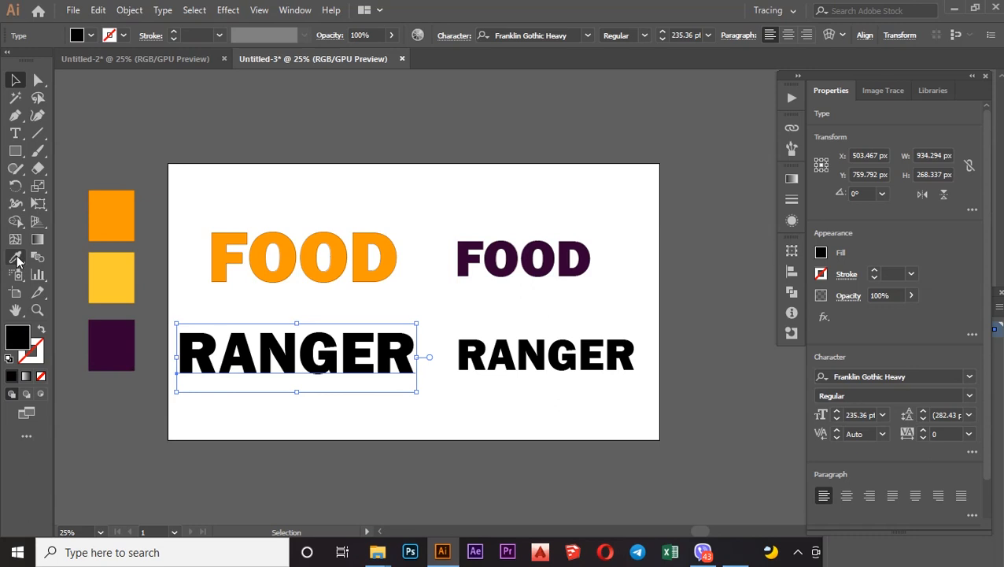
click(16, 259)
click(111, 282)
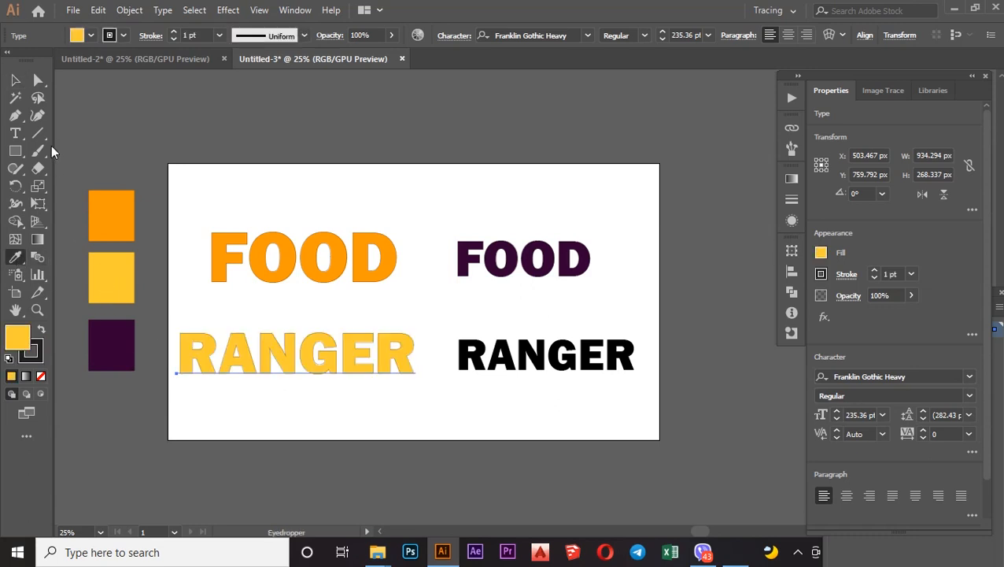
- Apply the dark purple square's fill and stroke to the small RANGER text with the Eyedropper
click(15, 81)
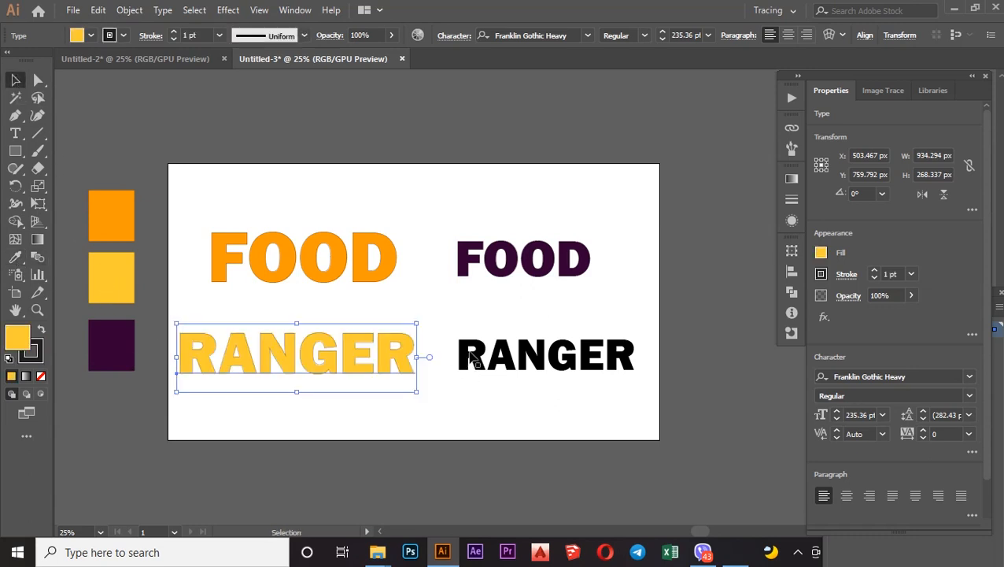
click(471, 358)
click(17, 259)
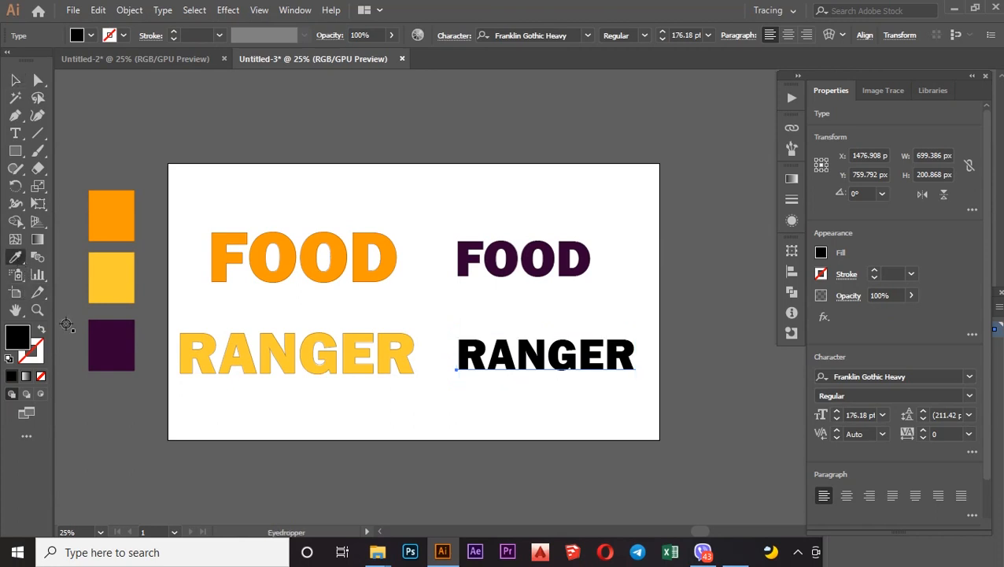
click(123, 358)
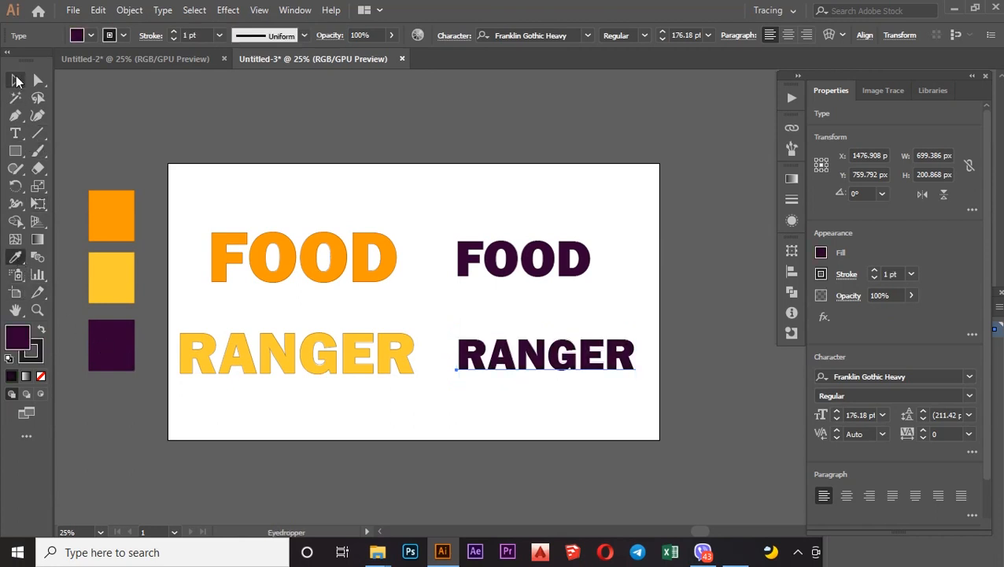
- Select both FOOD texts and set the blend options to Specified Steps spacing with 250 steps
click(15, 81)
drag(216, 192, 593, 269)
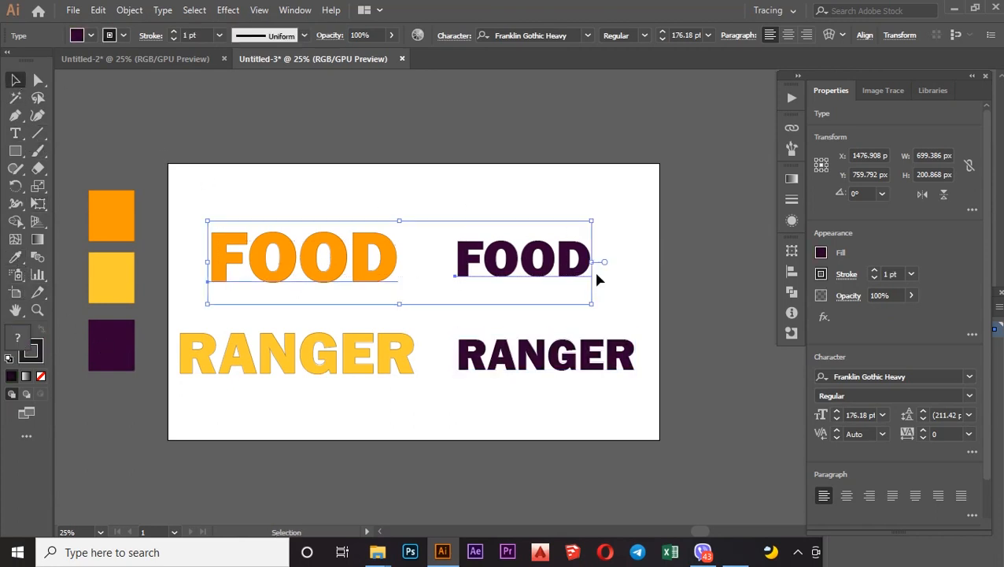
click(126, 10)
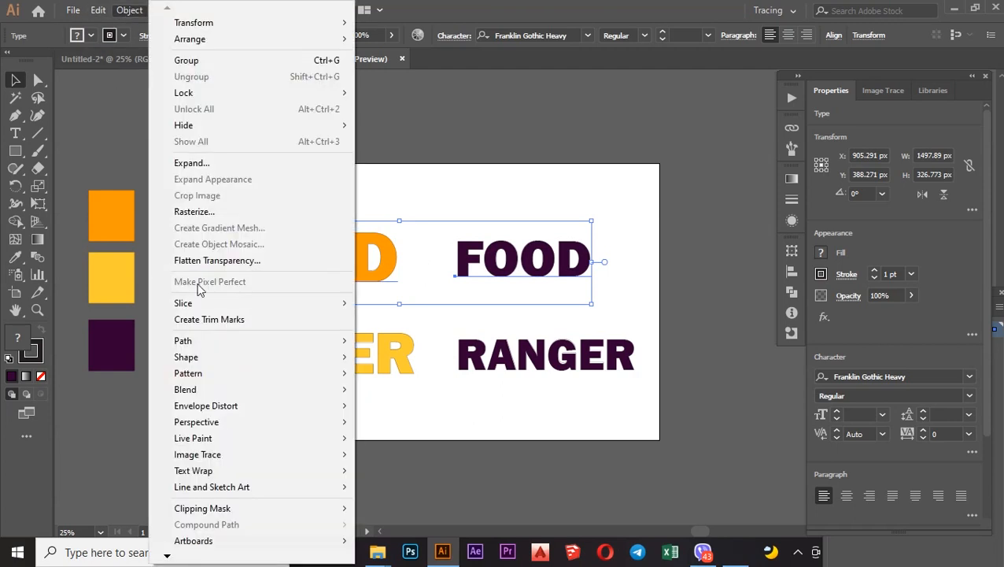
mouse_move(287, 389)
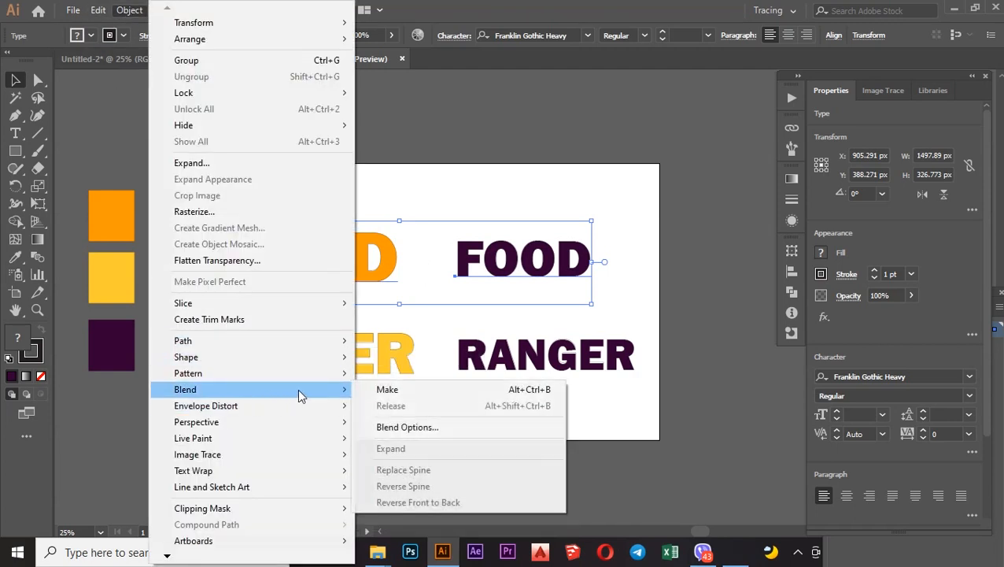
click(403, 425)
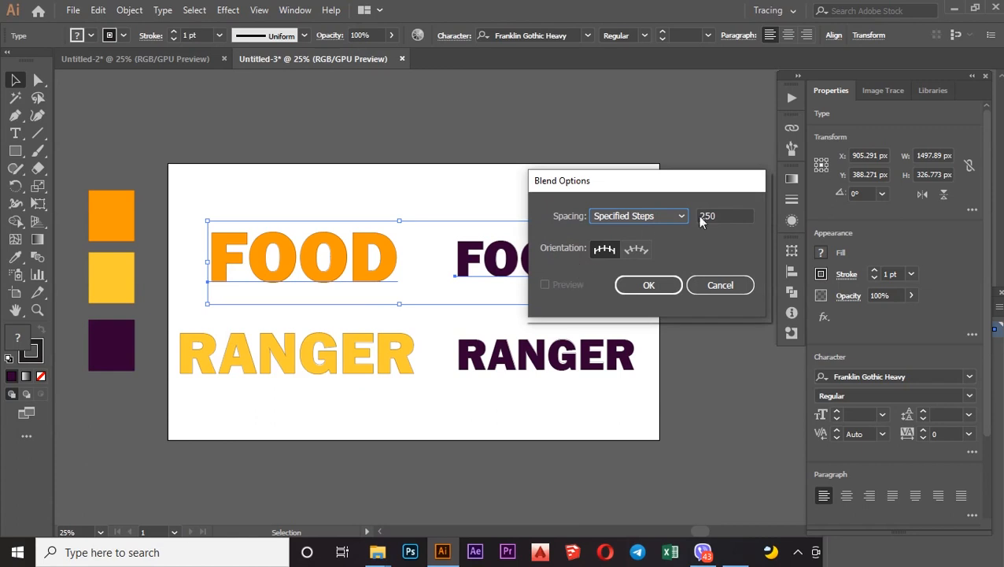
click(661, 217)
click(651, 246)
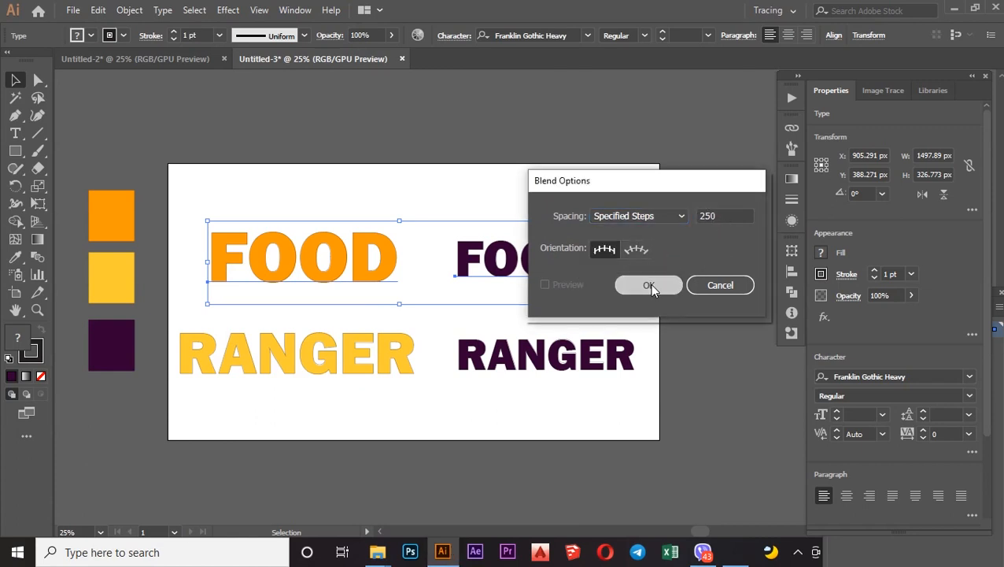
click(650, 285)
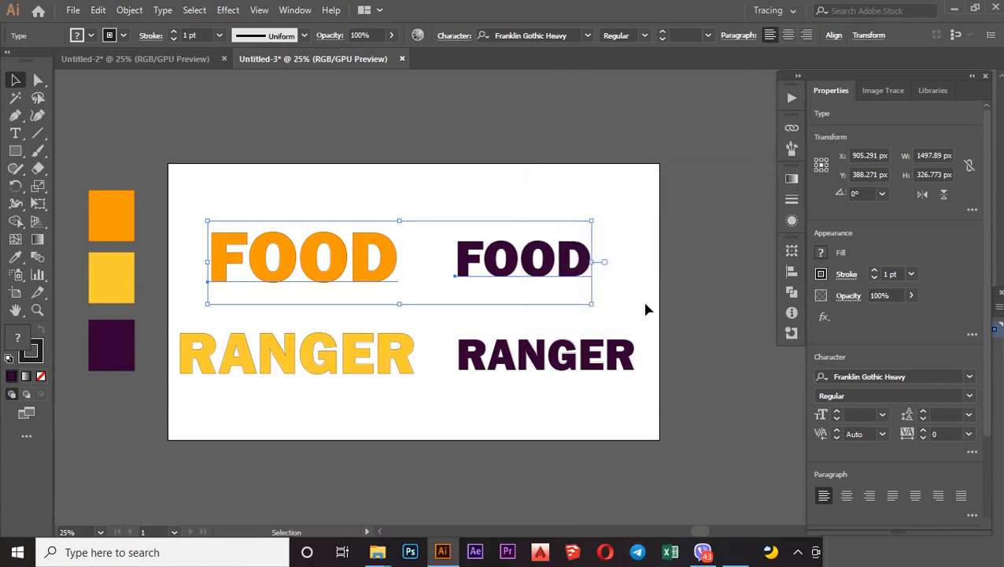
- Make a blend between the large orange FOOD and the small purple FOOD
click(130, 11)
mouse_move(239, 393)
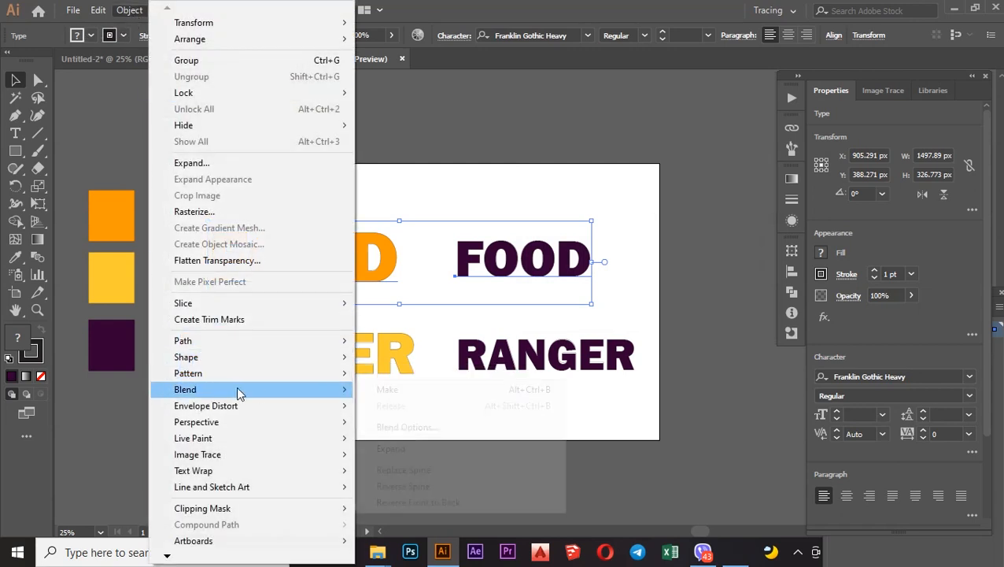
click(387, 391)
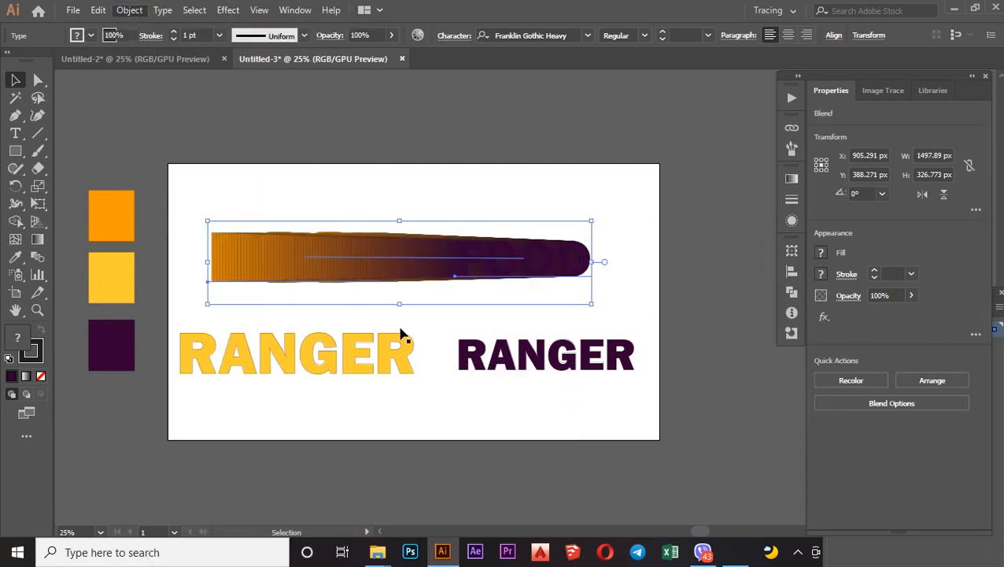
- Isolate the FOOD blend and send its small purple FOOD text to the back
double_click(572, 261)
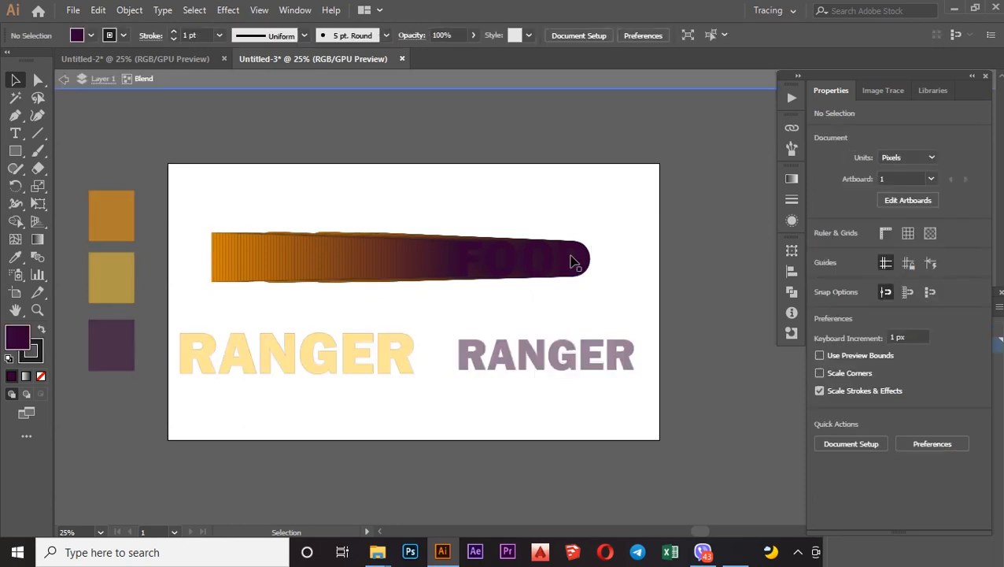
right_click(572, 261)
click(575, 229)
click(563, 271)
right_click(563, 272)
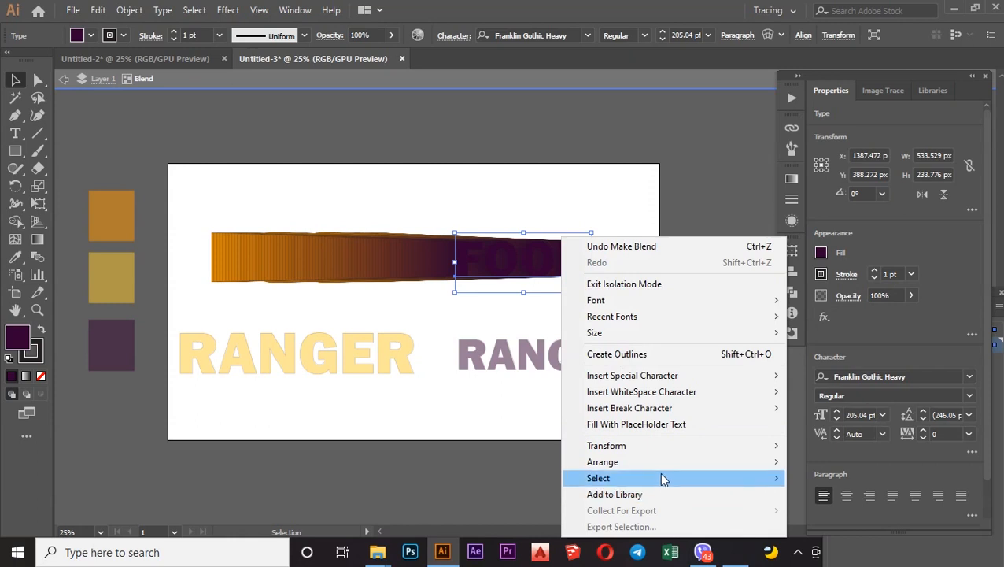
mouse_move(668, 462)
click(816, 511)
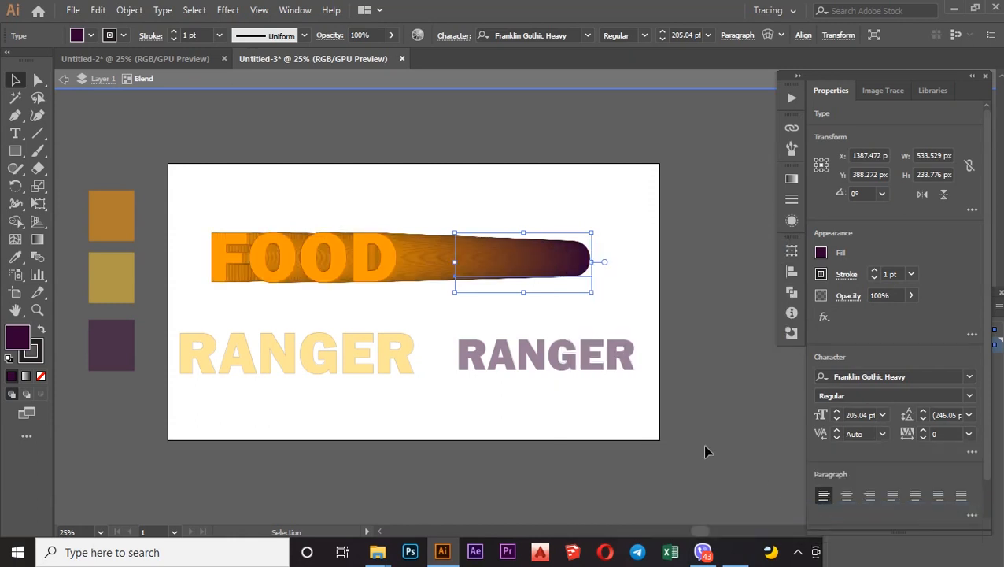
- Move the large orange FOOD over the small one, slightly above it at about X 1387, Y 285 px, and exit isolation mode
click(410, 201)
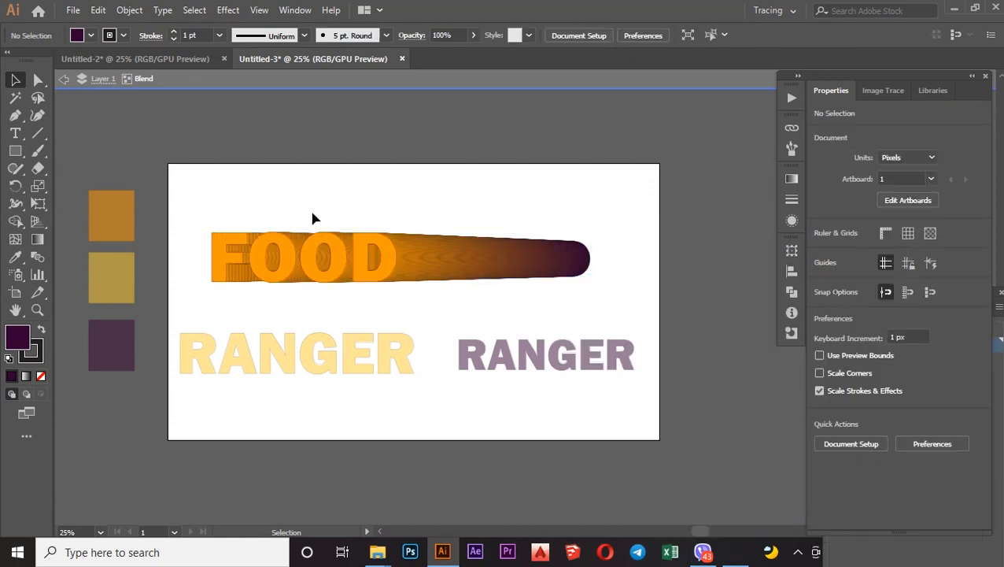
click(311, 262)
click(276, 260)
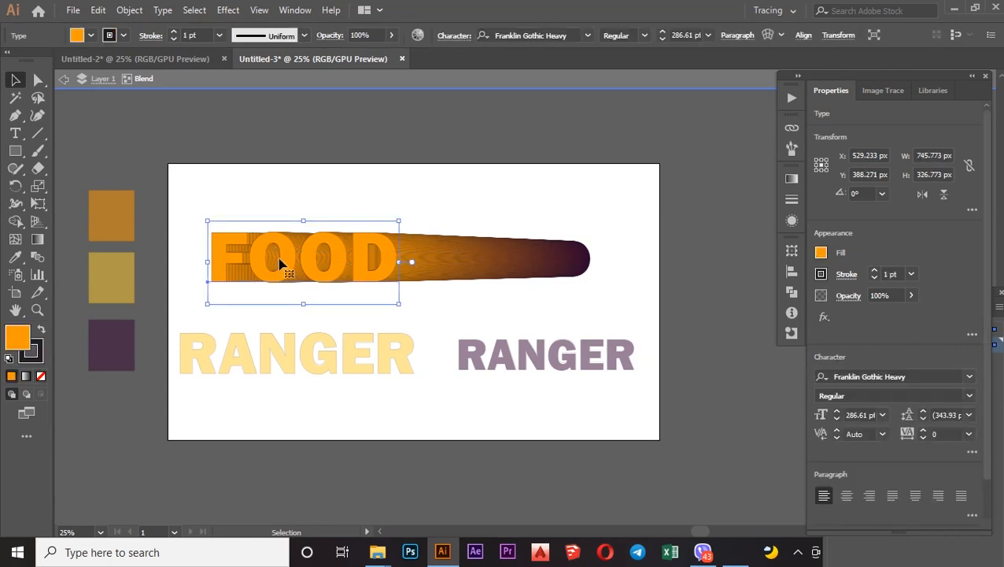
drag(287, 263, 475, 264)
drag(540, 262, 557, 240)
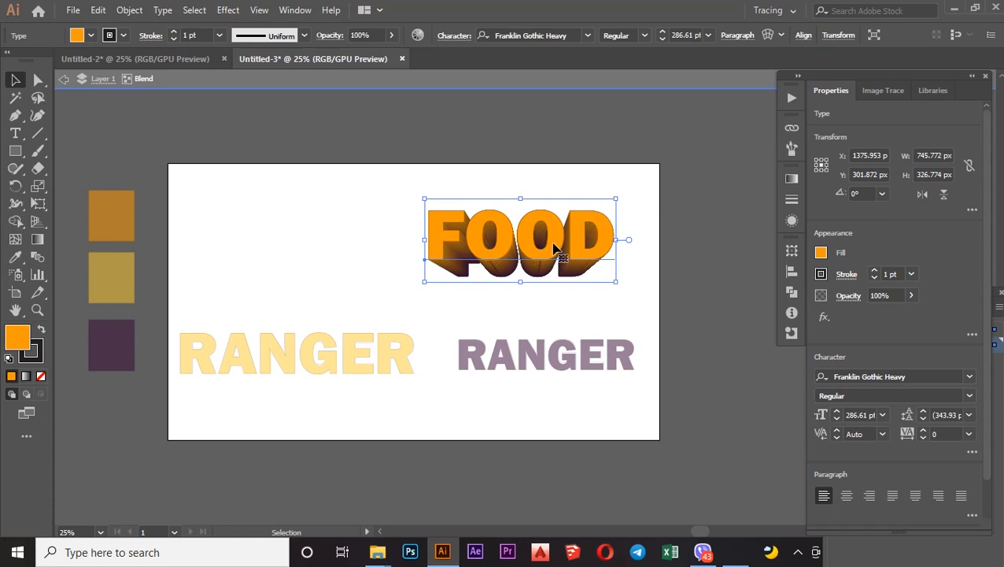
drag(552, 243, 555, 240)
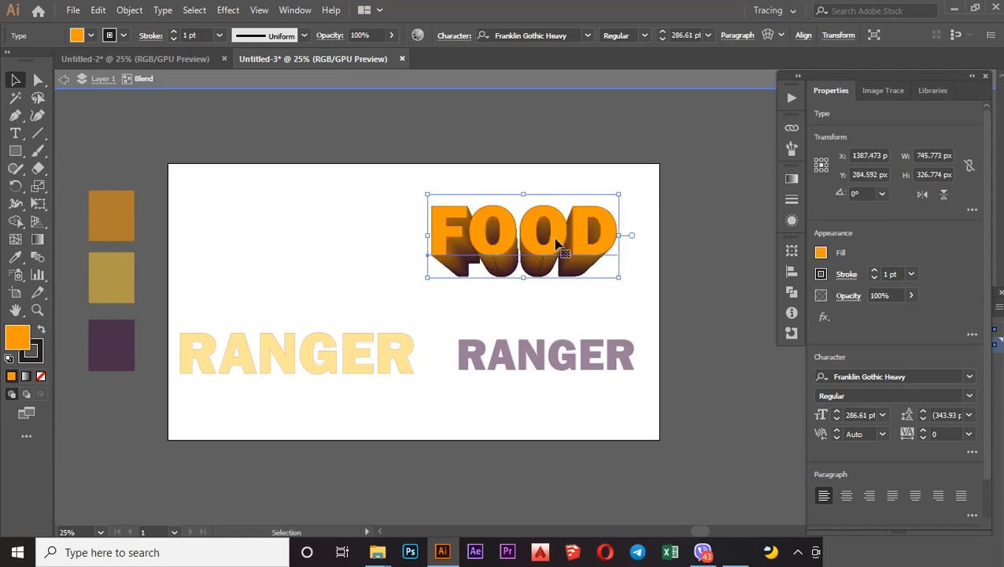
double_click(700, 223)
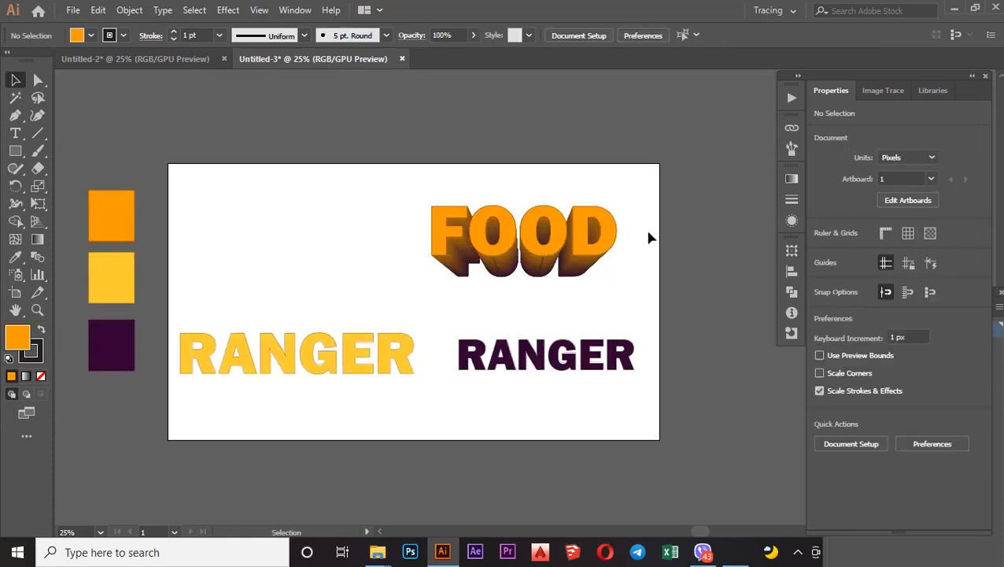
- Move the whole FOOD blend to the upper middle of the artboard, at about X 878, Y 270 px
drag(572, 242, 437, 227)
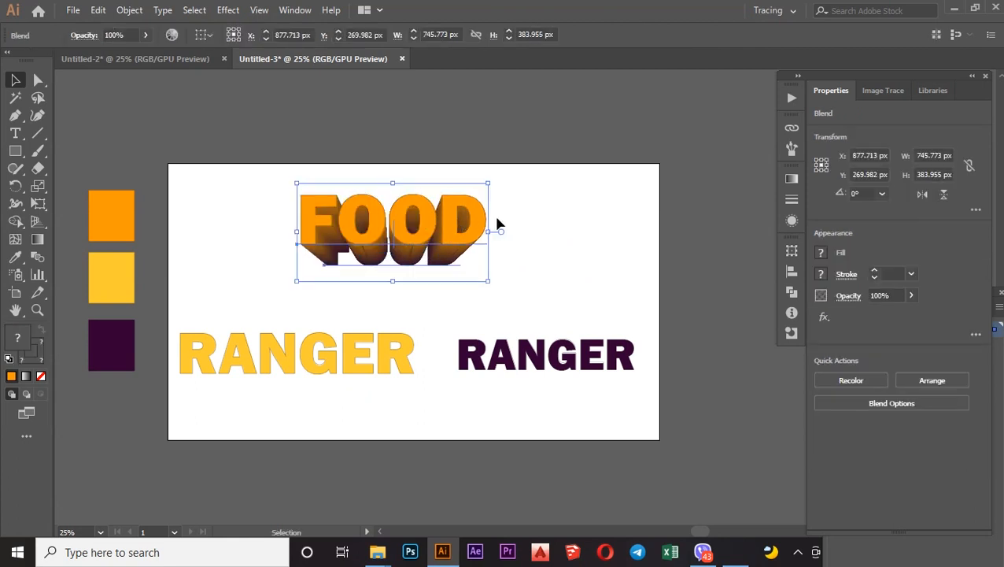
click(515, 224)
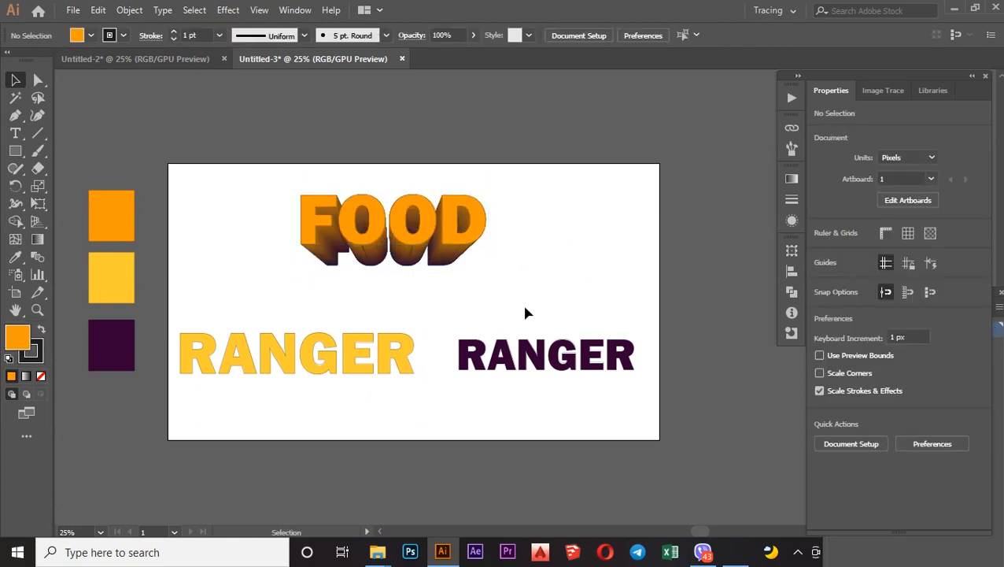
- Blend the large yellow RANGER with the small purple RANGER using 250 specified steps
drag(528, 313, 365, 388)
click(129, 11)
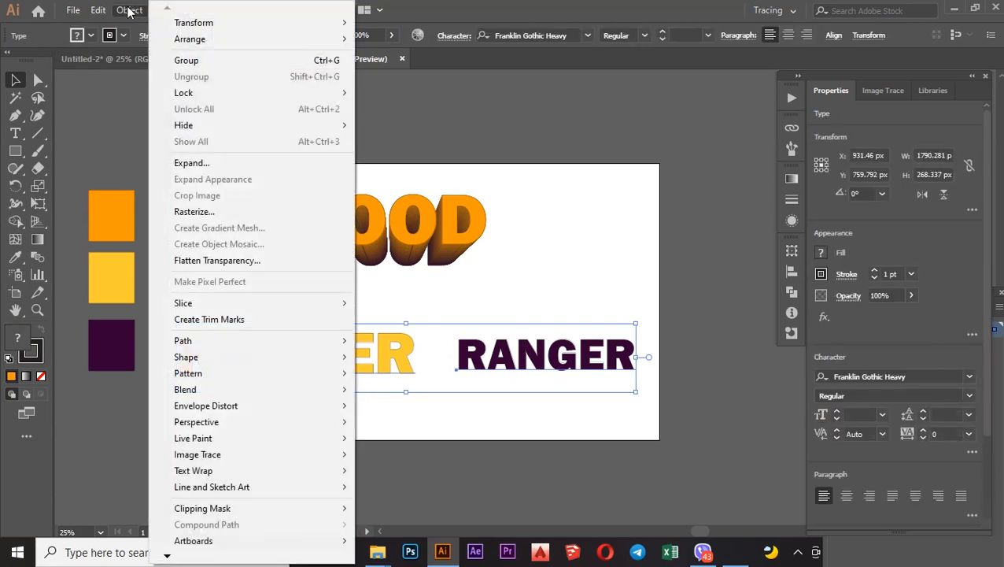
mouse_move(240, 391)
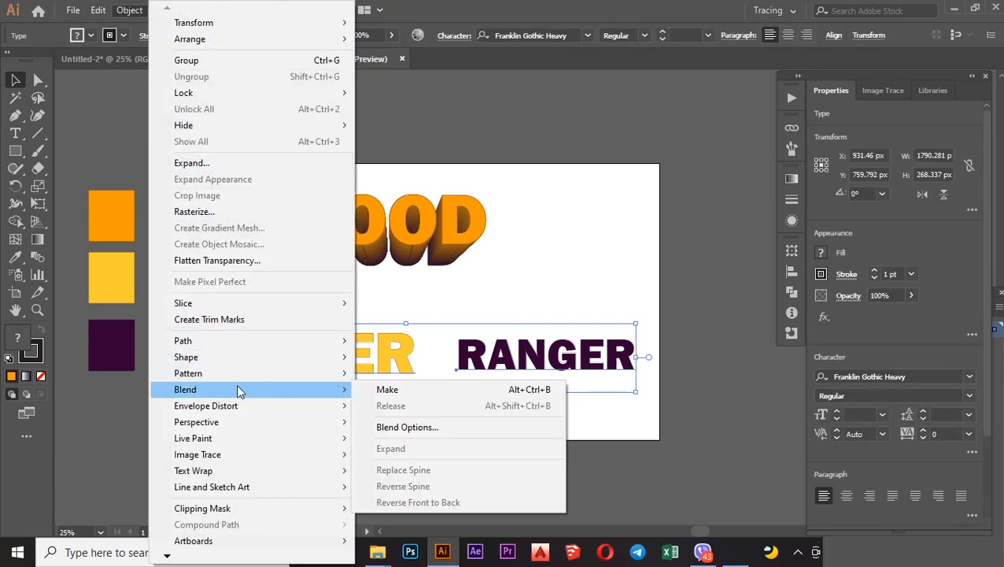
click(407, 426)
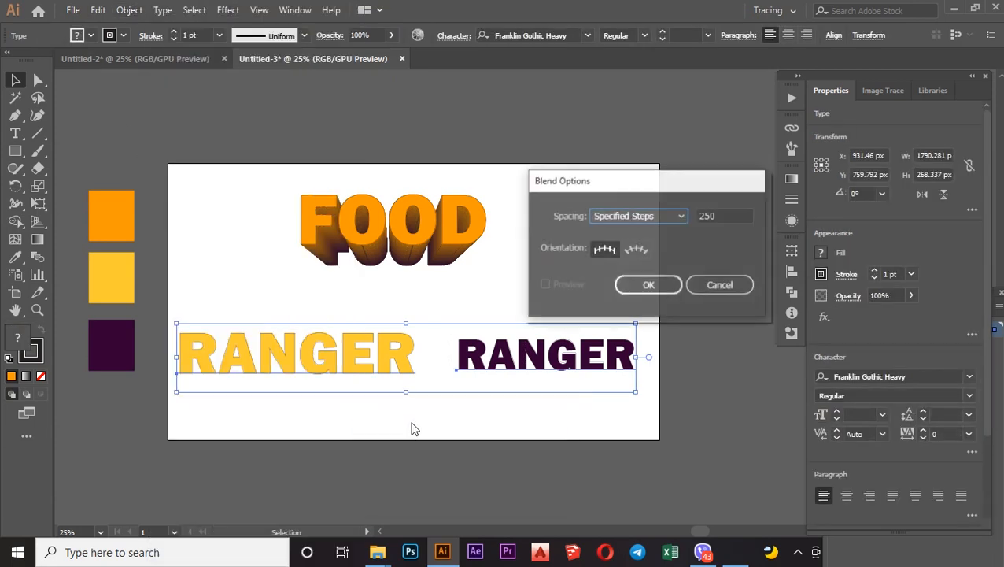
click(646, 285)
click(128, 10)
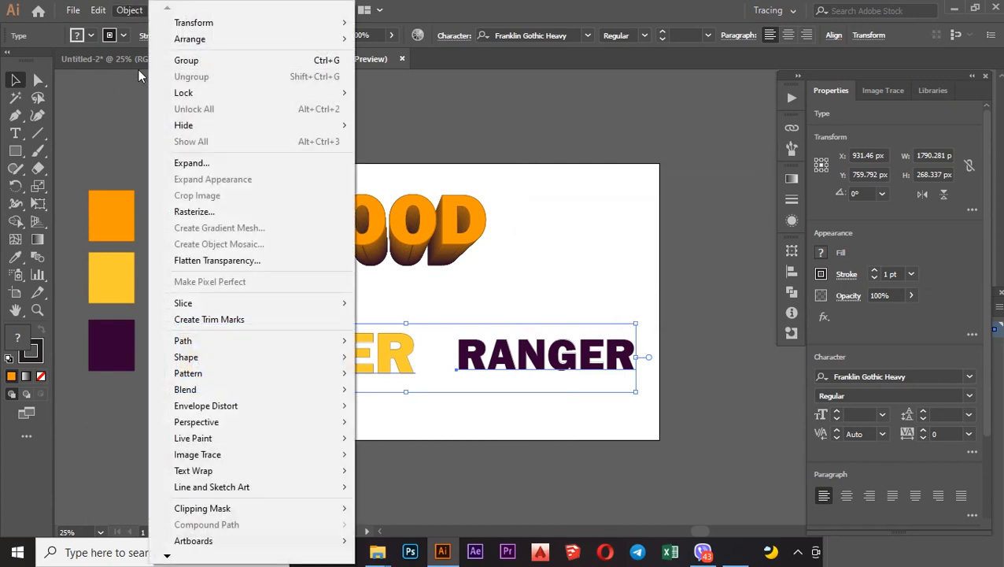
mouse_move(214, 390)
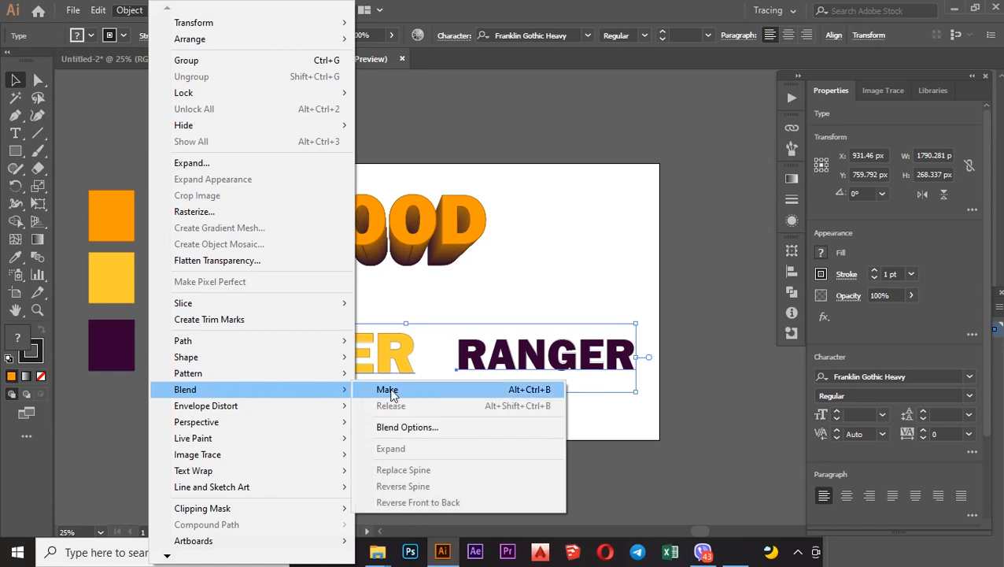
click(388, 391)
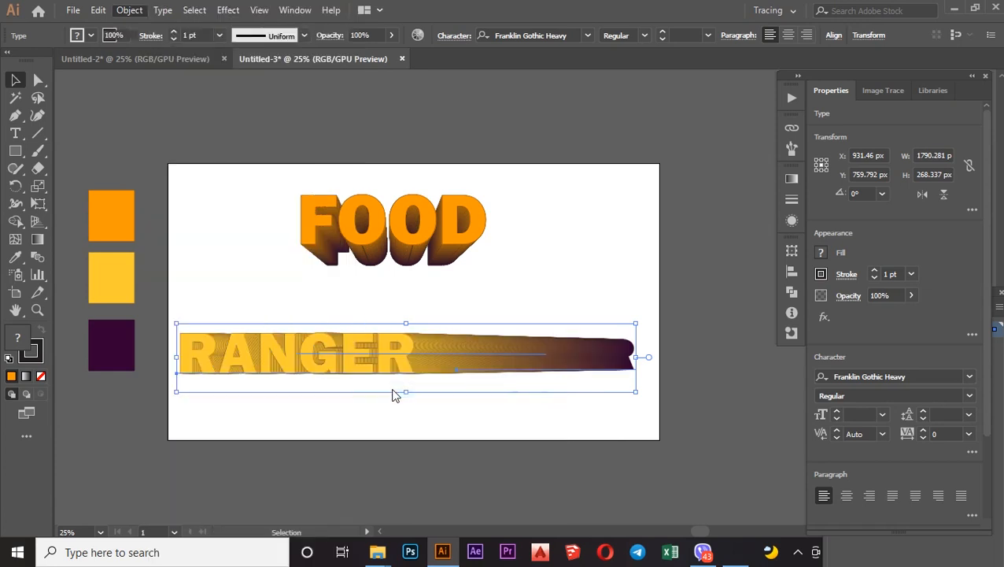
- Isolate the RANGER blend and send its small purple RANGER text to the back
double_click(576, 353)
click(579, 360)
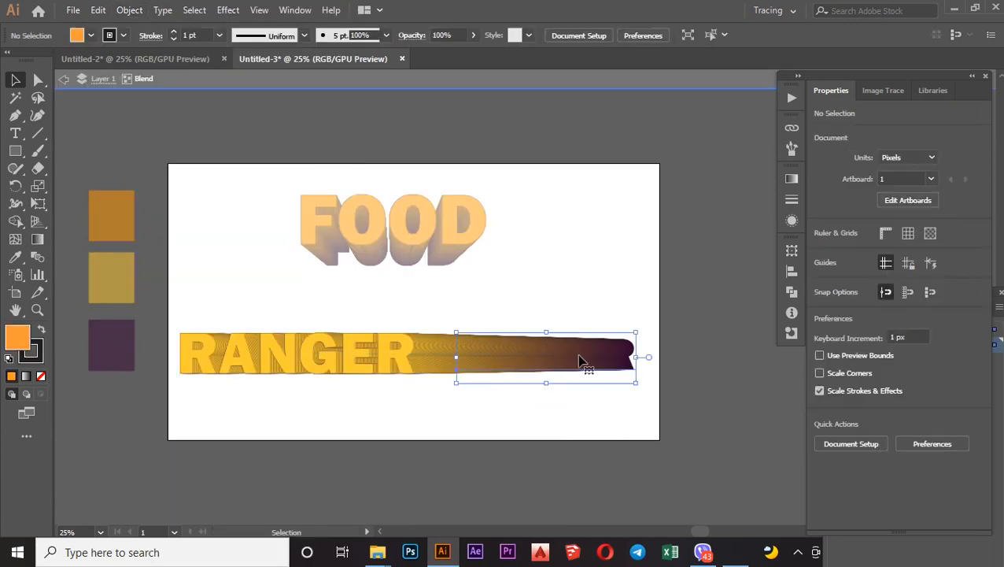
right_click(579, 358)
mouse_move(685, 278)
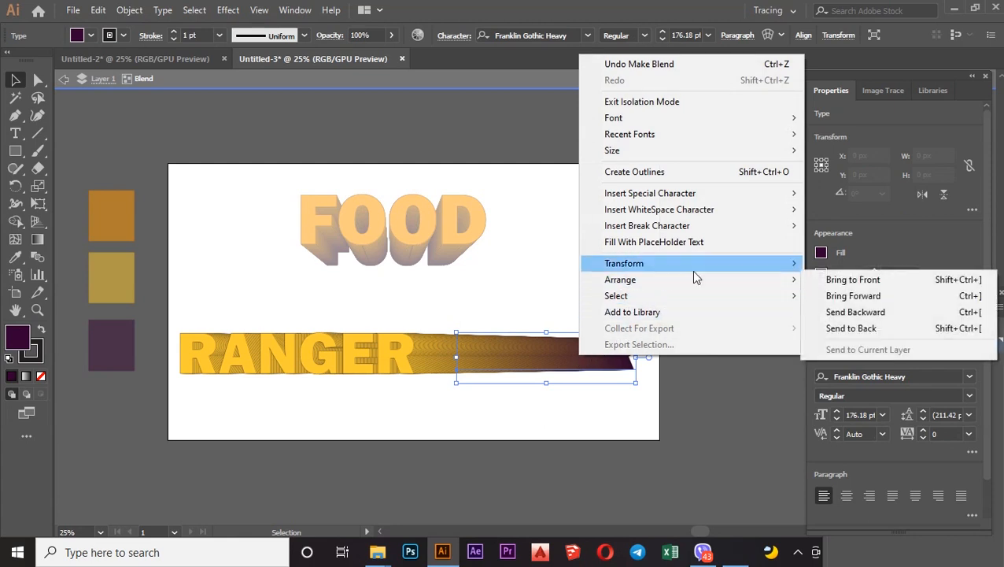
click(846, 328)
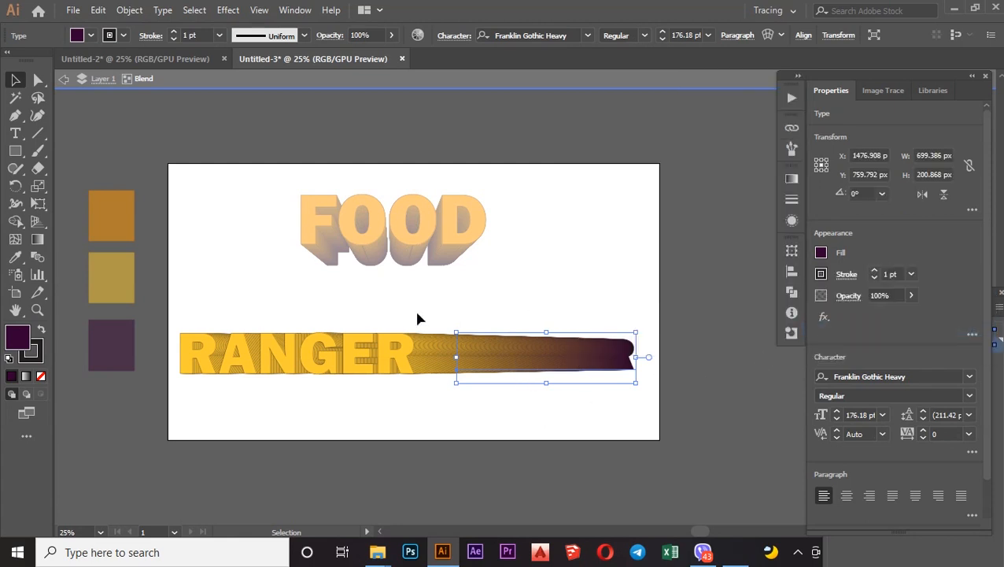
click(388, 336)
click(332, 351)
drag(303, 354, 365, 353)
key(a)
key(ctrl+z)
- Move the large yellow RANGER over the small purple one, slightly above it, and exit isolation mode
click(281, 364)
drag(265, 358, 561, 343)
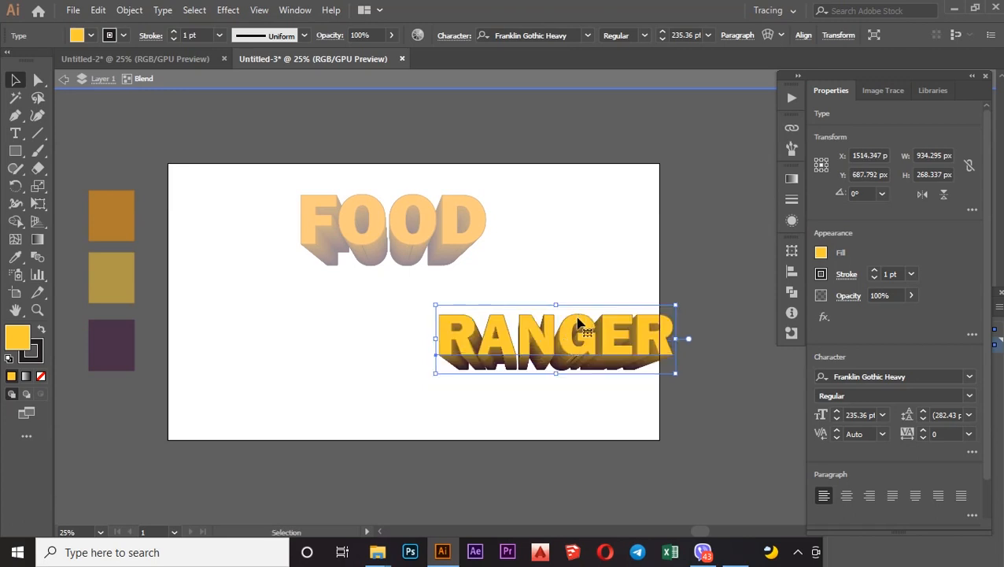
mouse_move(584, 342)
mouse_down()
mouse_move(569, 351)
mouse_move(576, 343)
mouse_up()
click(673, 284)
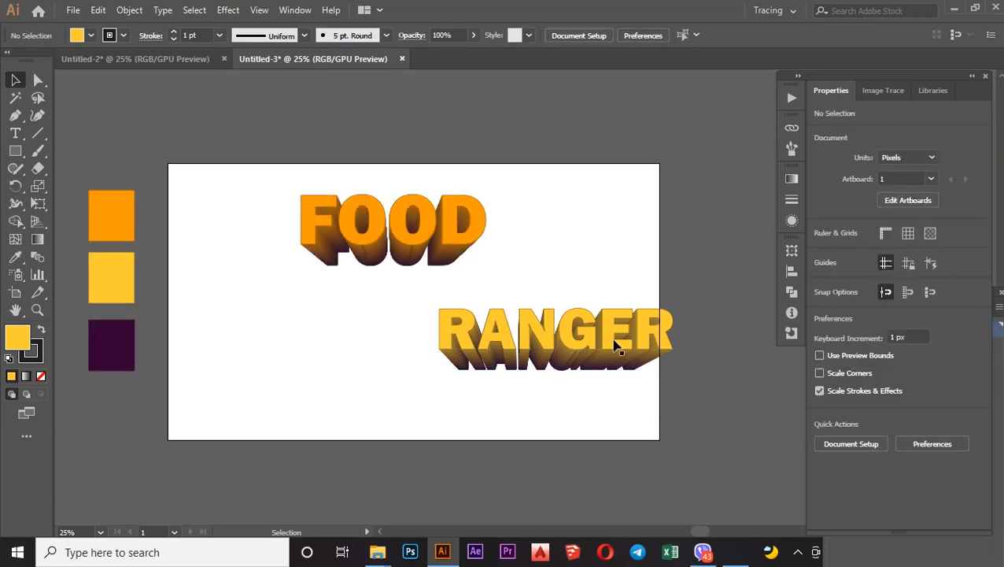
- Move the RANGER blend below FOOD and, in isolation mode, shift its large yellow text to about X 869, Y 593 px
drag(606, 344, 439, 319)
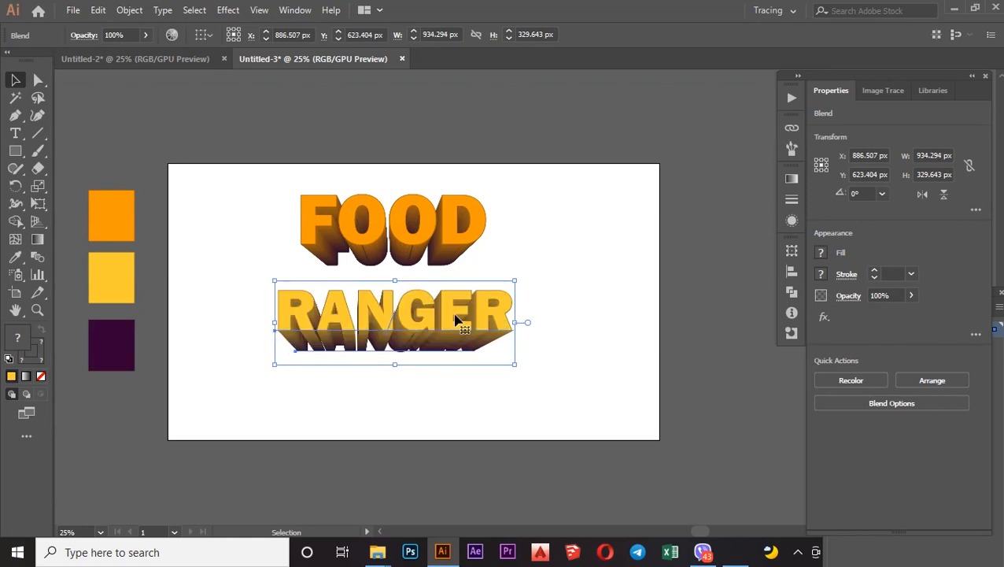
double_click(439, 319)
click(425, 323)
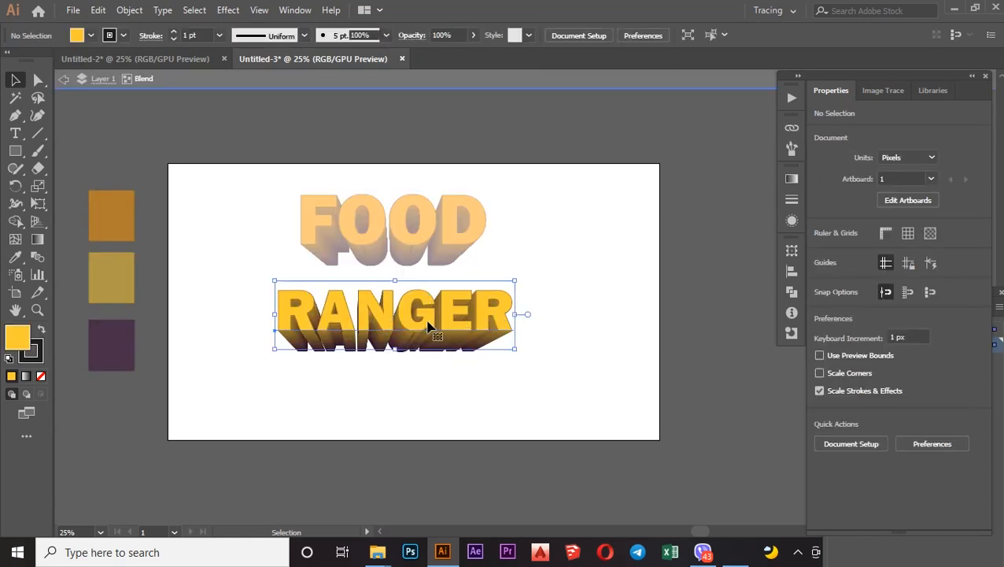
drag(420, 320, 411, 326)
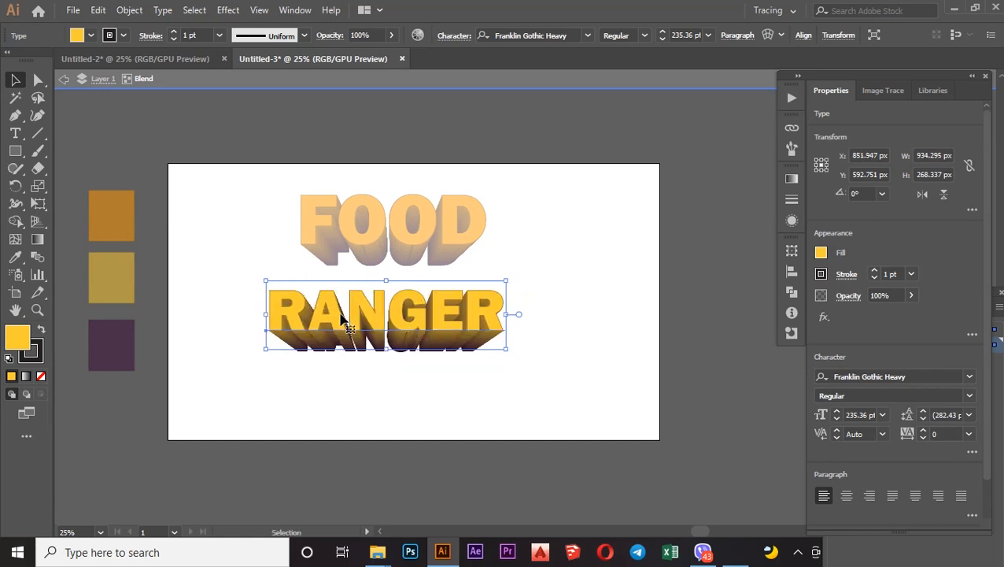
drag(352, 317, 361, 319)
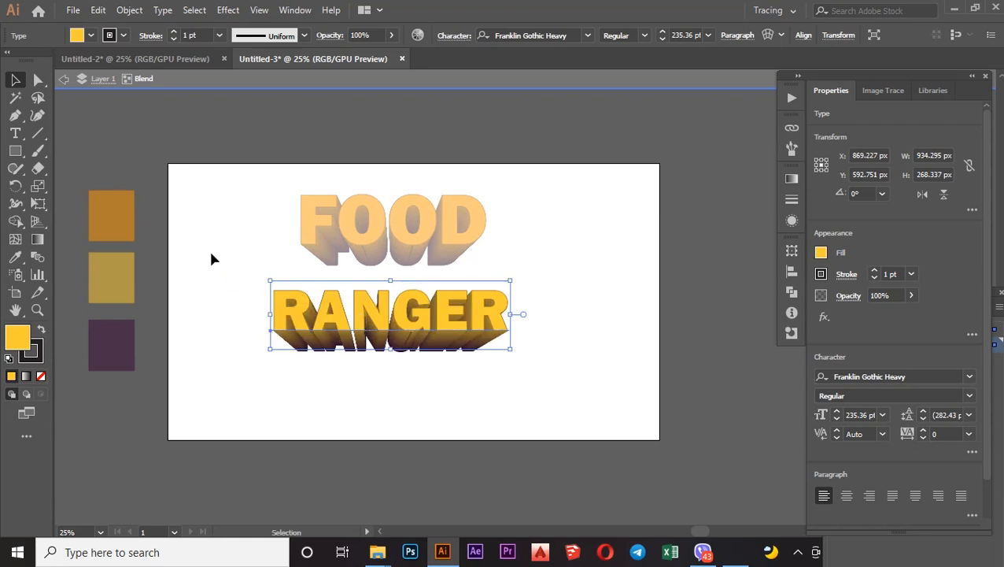
click(143, 164)
click(143, 165)
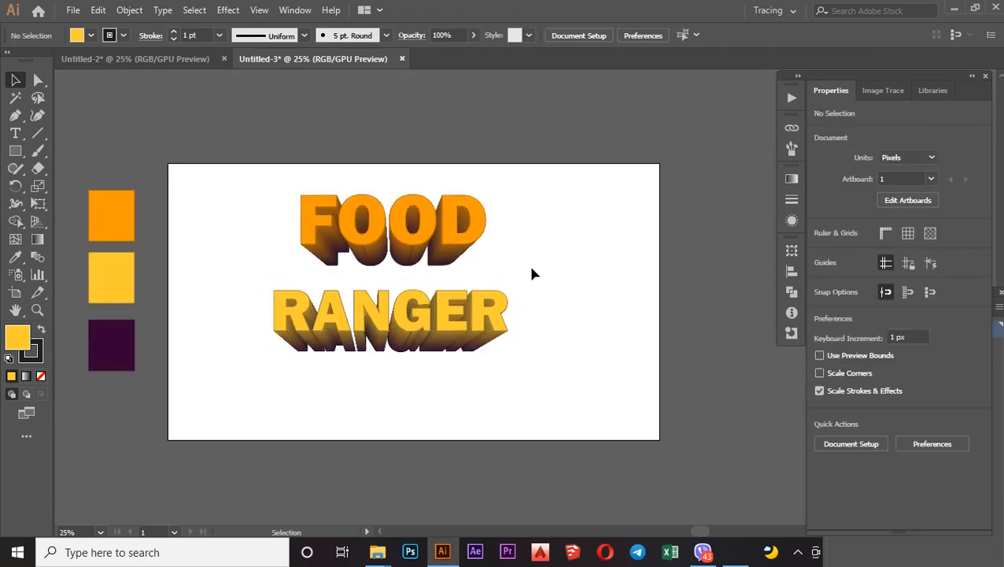
- Move the FOOD and RANGER blends together to about X 945, Y 450 px and align their horizontal centres
scroll(551, 256, up, 1)
click(317, 347)
drag(406, 352, 427, 355)
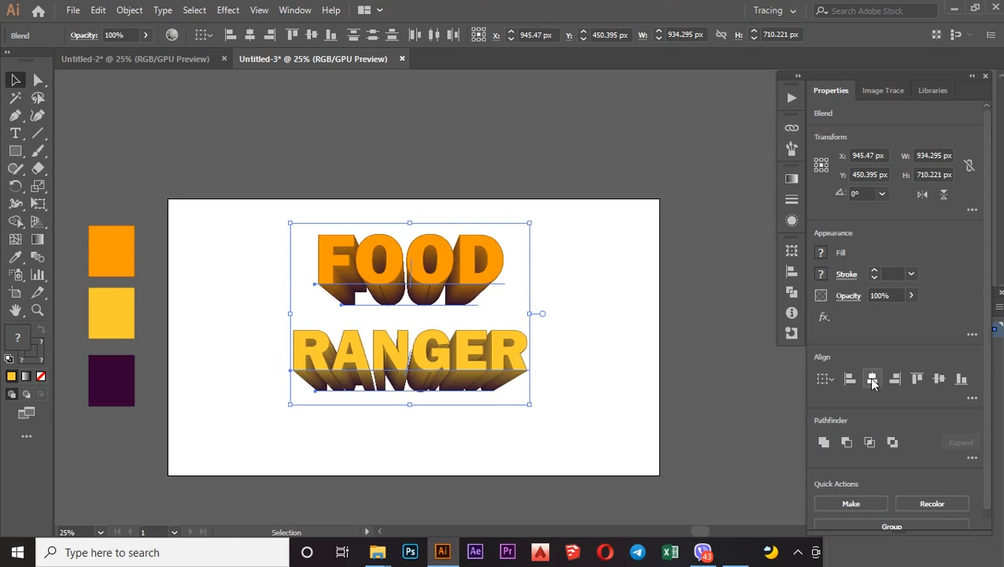
click(378, 155)
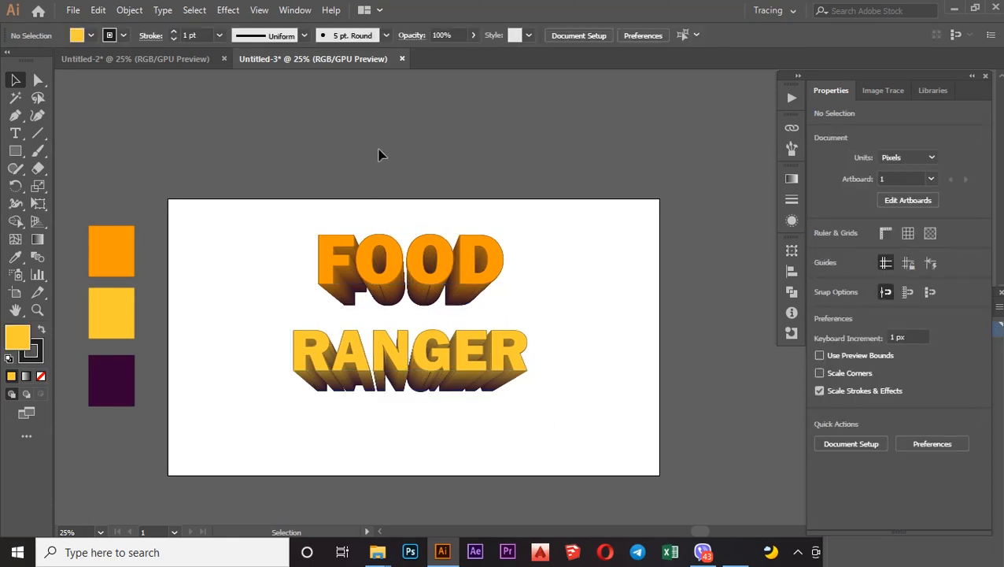
scroll(482, 280, down, 2)
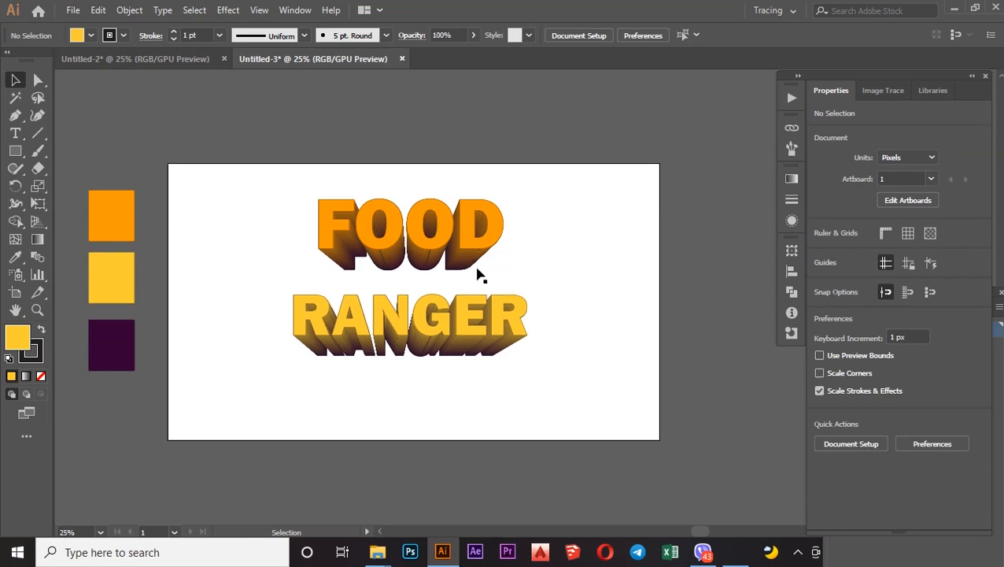